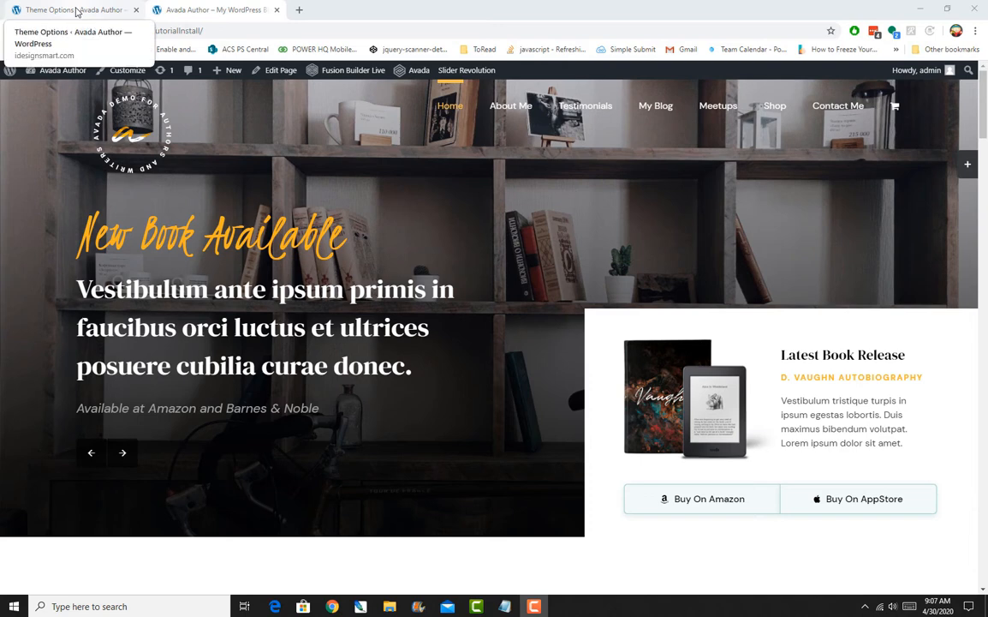
Find the Fusion Slider setting in the Avada theme options, turn it on and save the changes
left_click(75, 11)
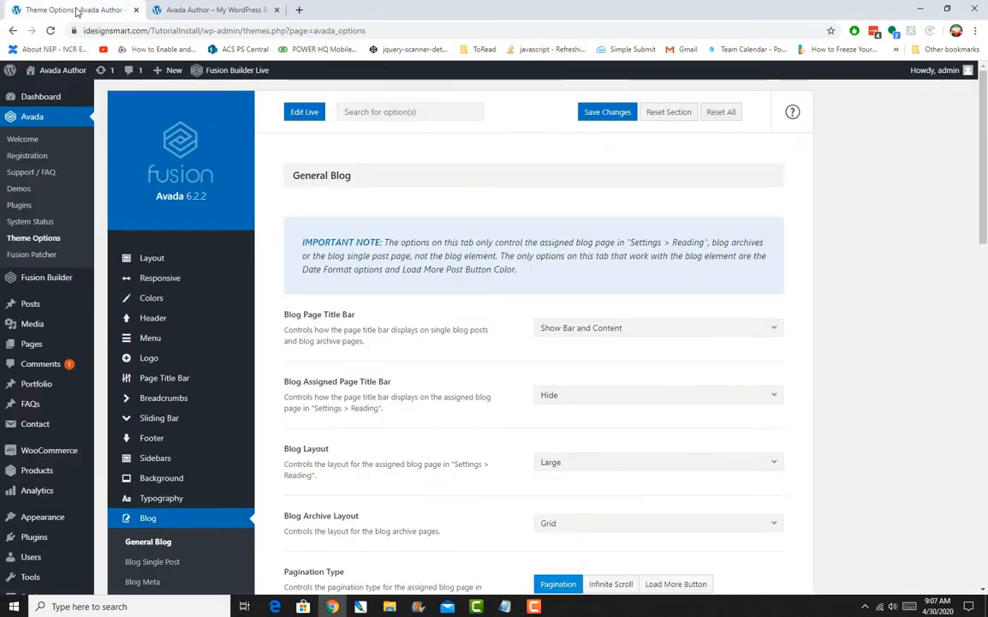
left_click(429, 111)
type("fusion sl")
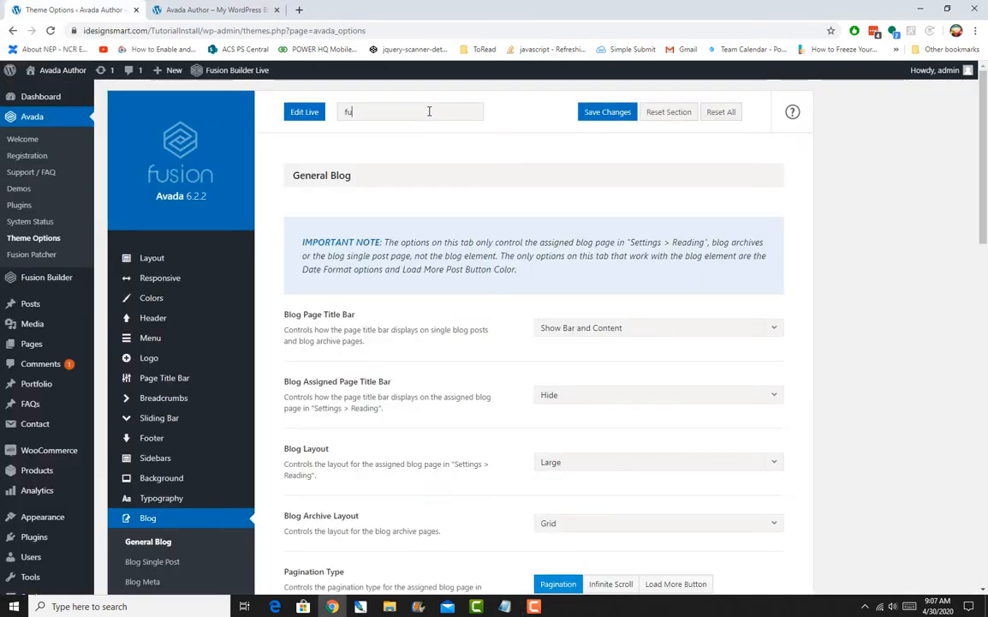
type("ider")
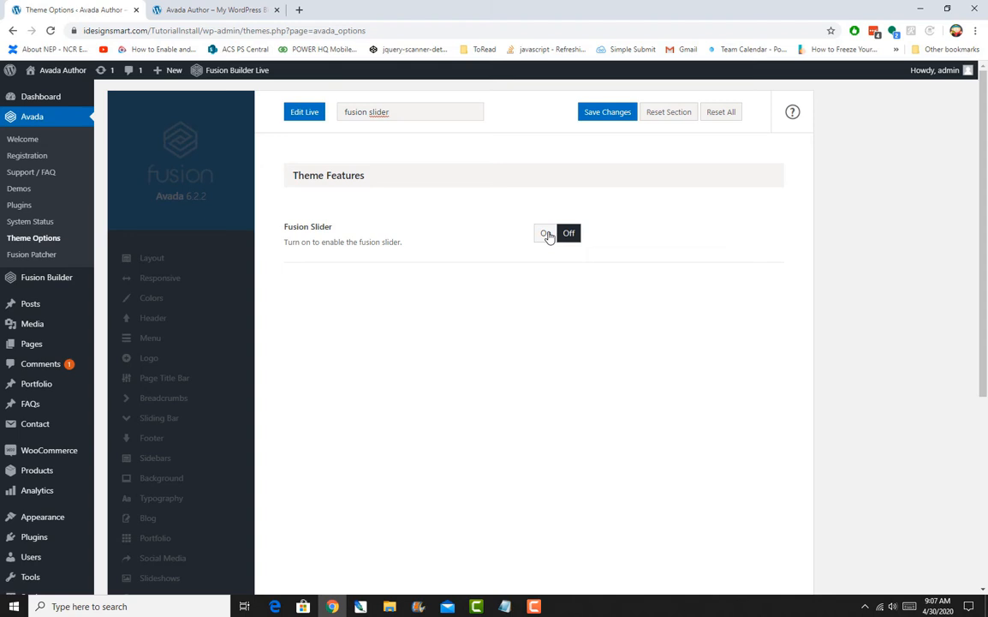
left_click(547, 234)
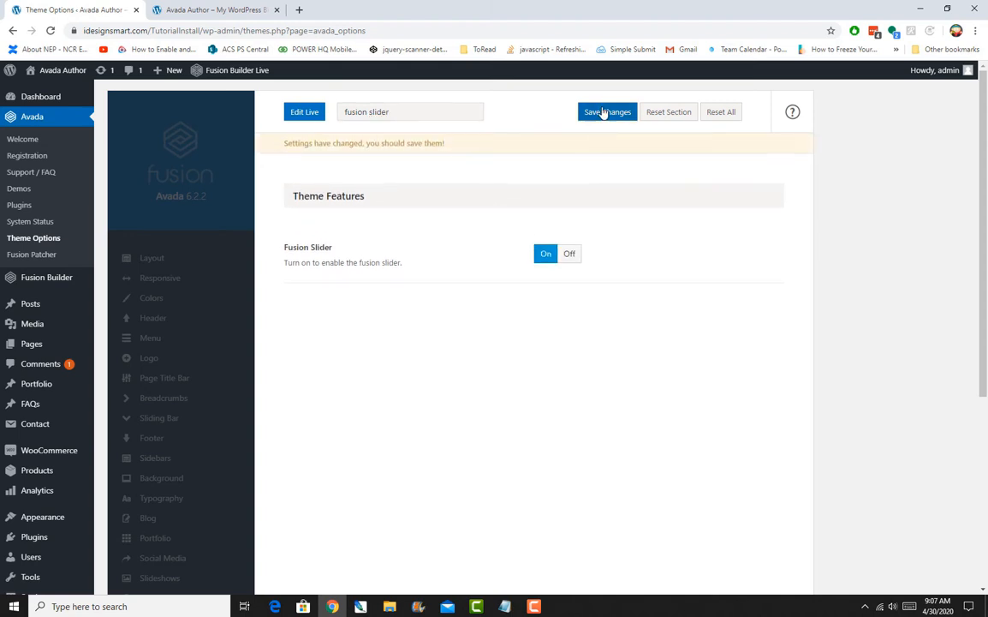
left_click(604, 114)
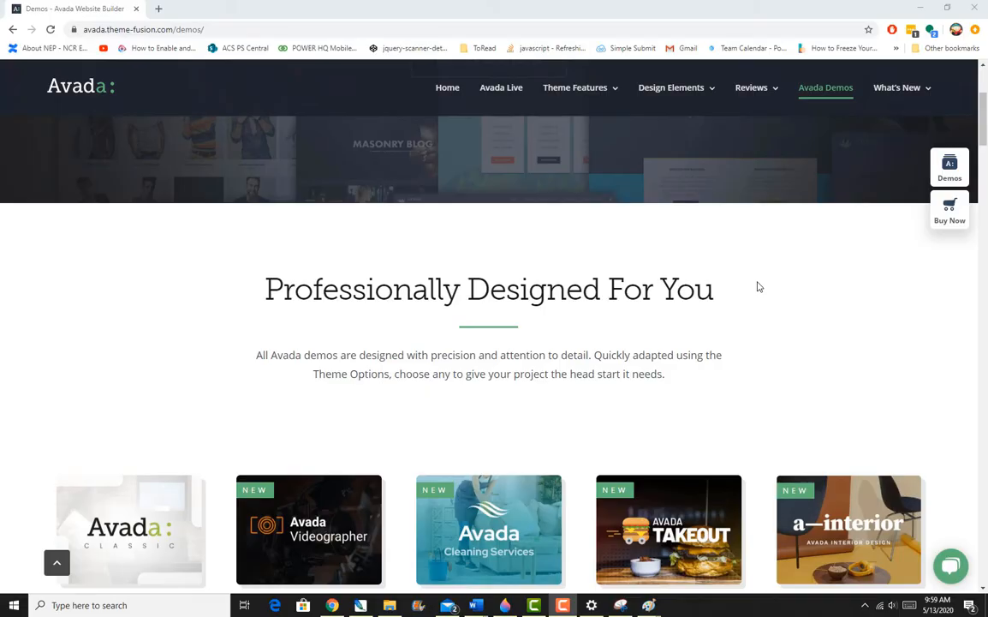
Look through the gallery of professionally designed demos on the Avada demos page
scroll(757, 286, "down", 1)
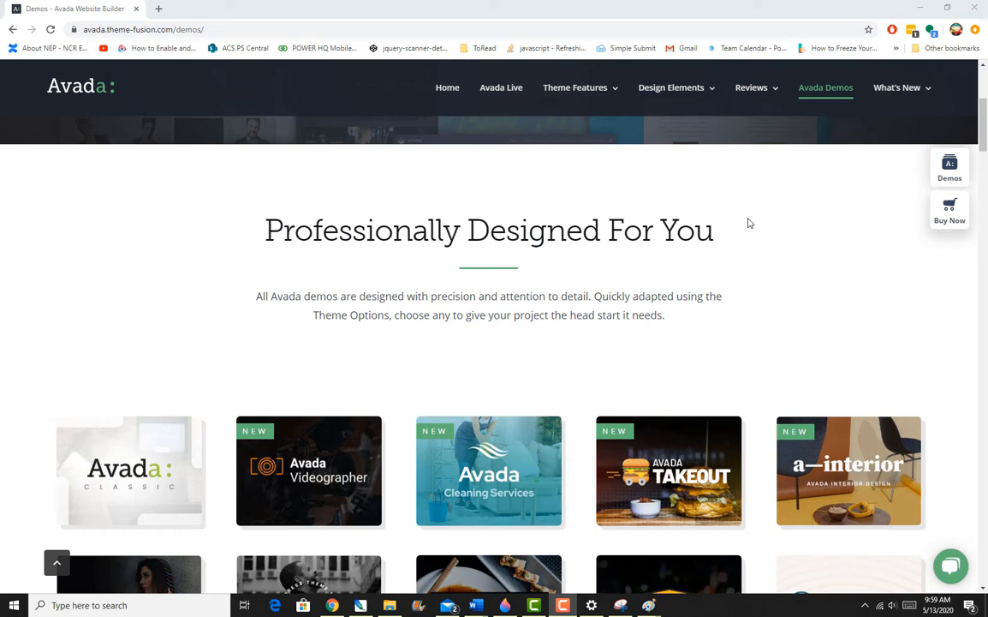
scroll(747, 223, "down", 3)
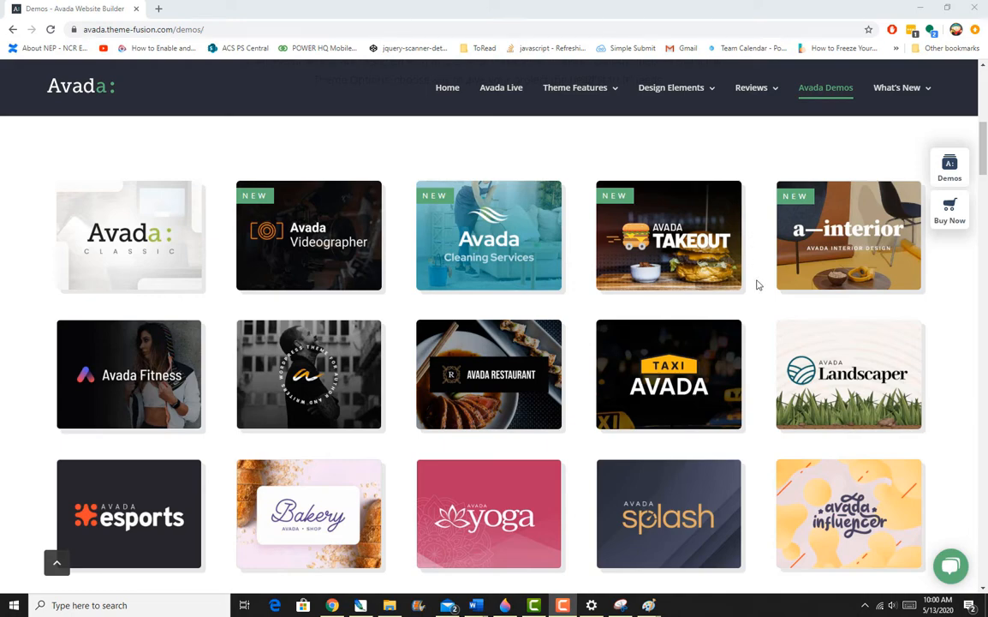
scroll(760, 300, "down", 2)
scroll(760, 300, "down", 2)
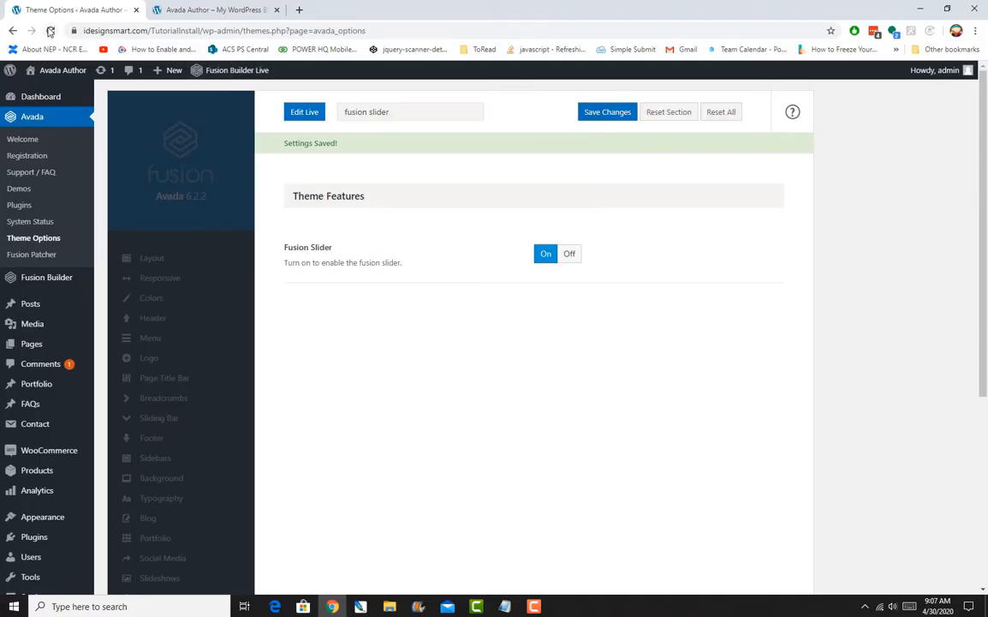
Reload the theme options page and open the Fusion Slider page for adding or editing sliders
left_click(50, 31)
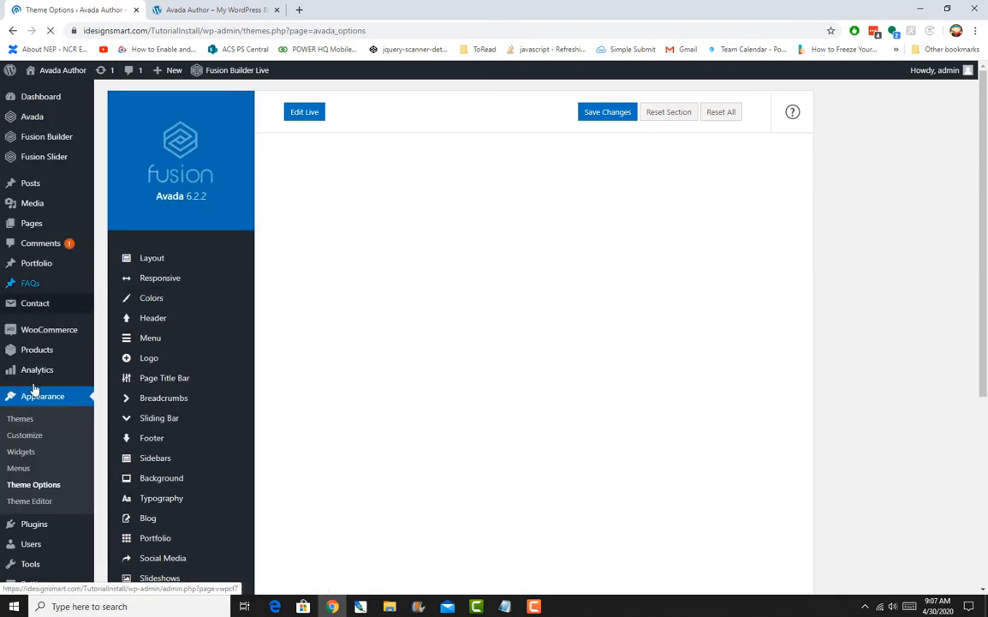
scroll(39, 393, "down", 2)
scroll(38, 392, "up", 4)
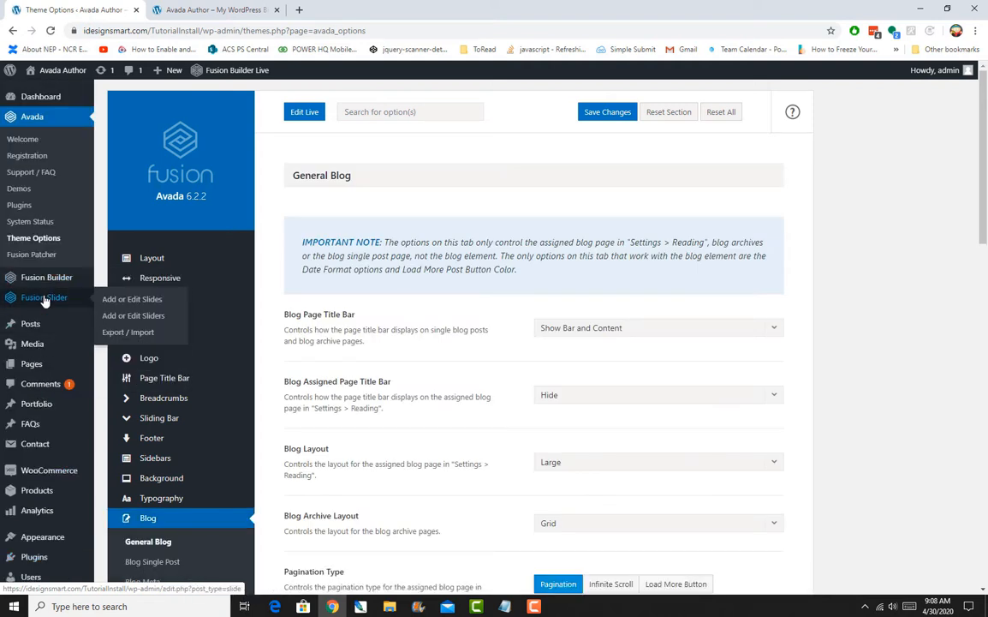
mouse_move(47, 297)
left_click(142, 317)
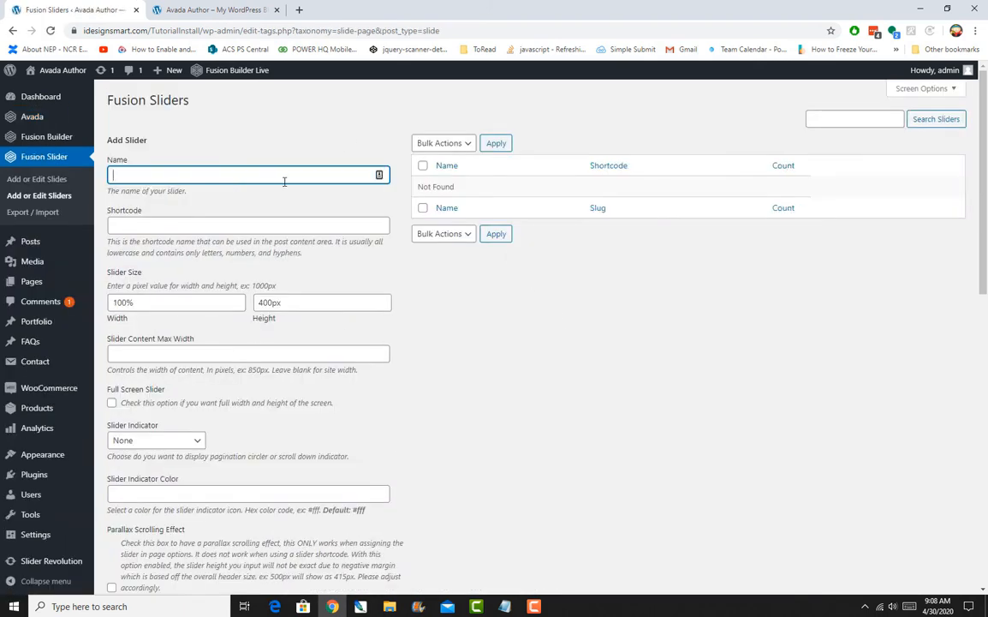
Name the new slider "My slider" and give it the shortcode "home-slider"
type("My slider")
left_click(324, 240)
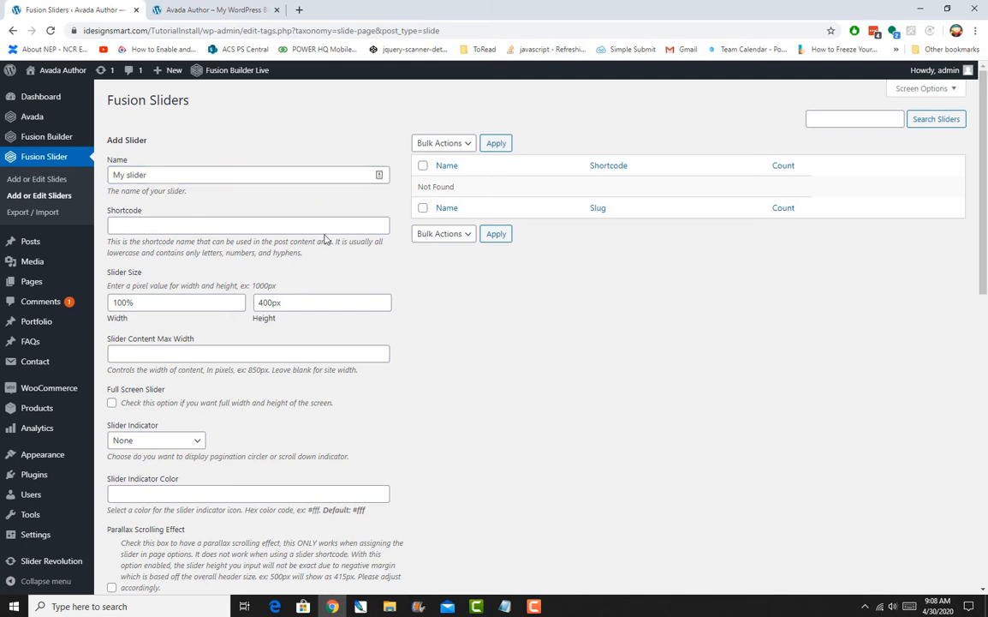
left_click(325, 232)
type("ho")
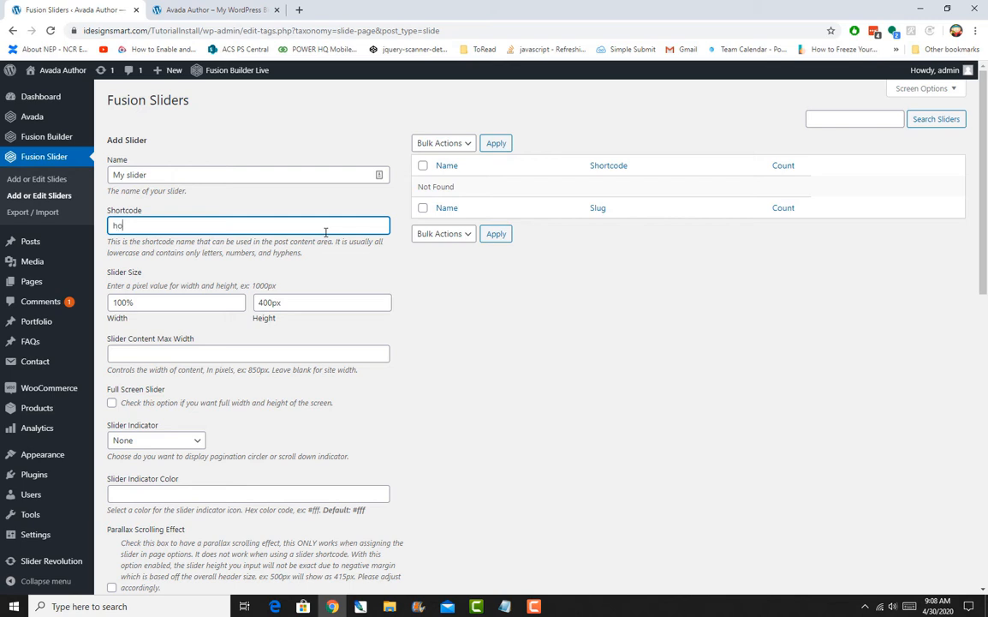
type("me-slider")
Set the slider height to 700px and enable the parallax scrolling effect
left_click(159, 303)
key("Tab")
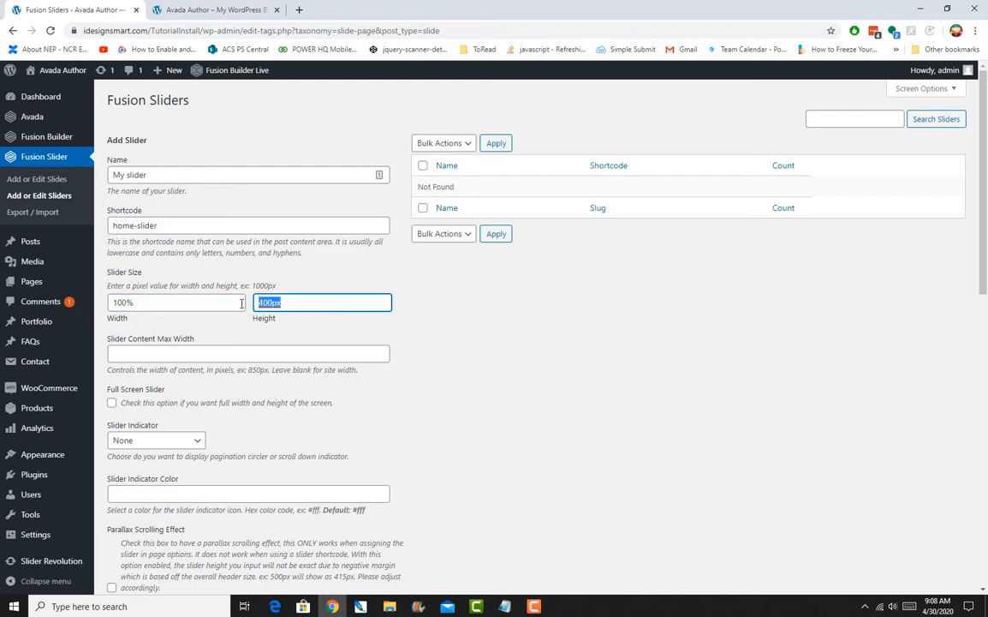
type("700px")
scroll(134, 390, "down", 2)
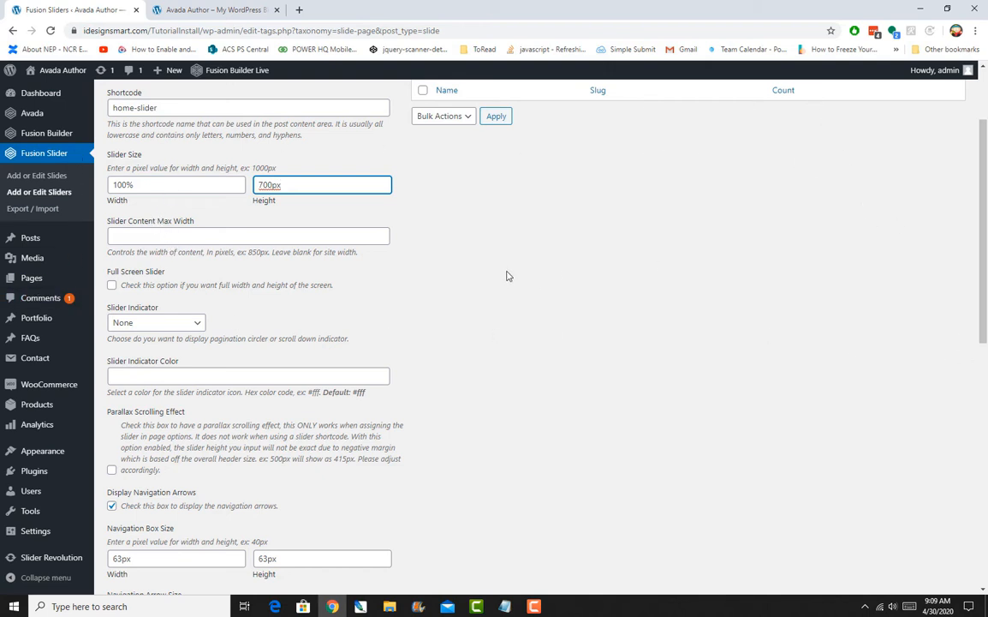
left_click(333, 233)
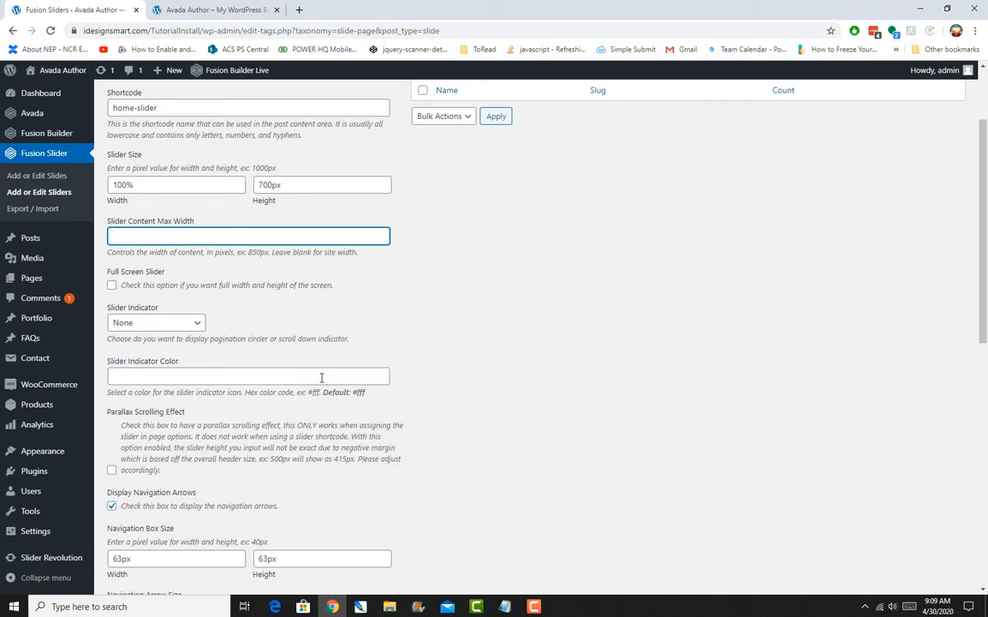
left_click(112, 470)
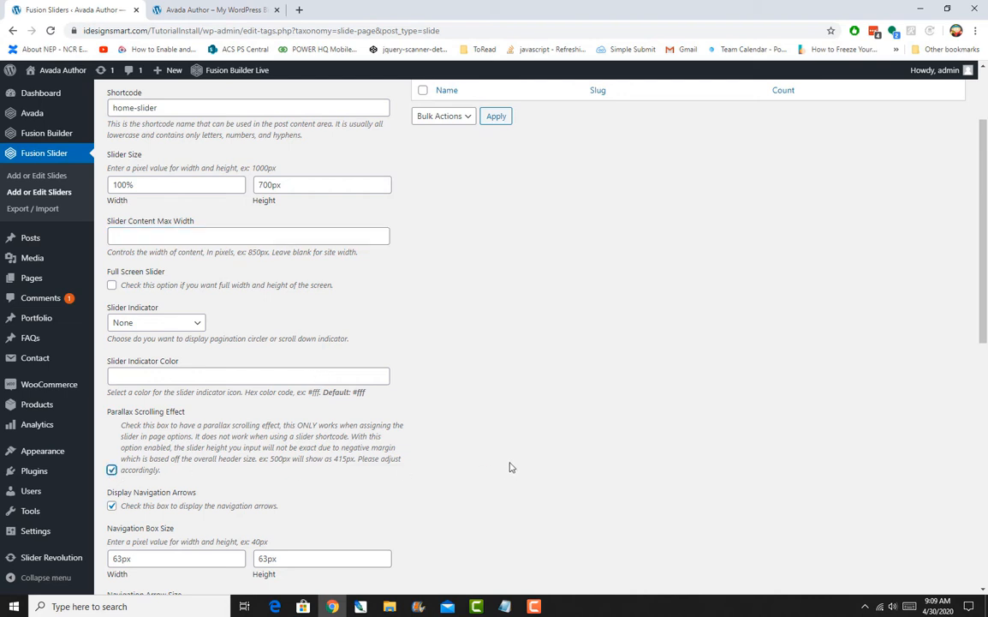
Review the remaining slider settings, leave them at their defaults and add the slider
scroll(539, 463, "down", 3)
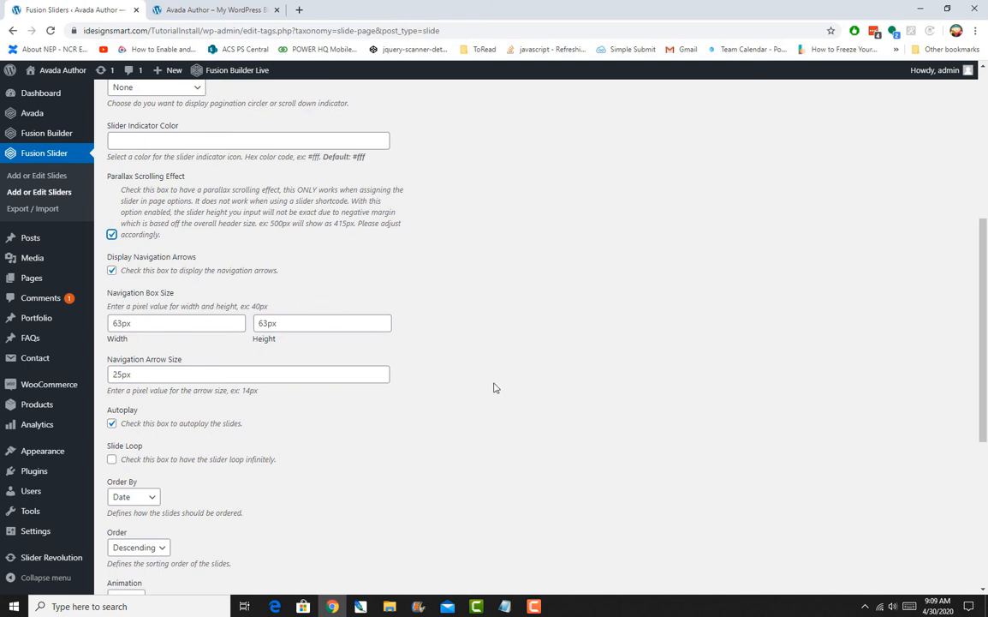
scroll(501, 392, "down", 2)
scroll(504, 391, "down", 2)
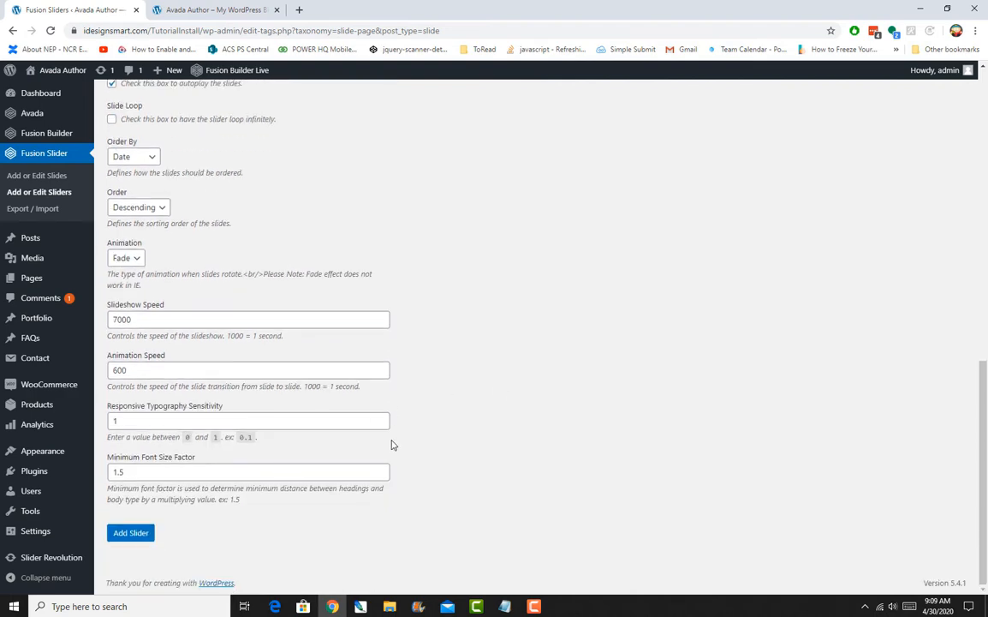
scroll(397, 436, "up", 8)
scroll(394, 436, "down", 8)
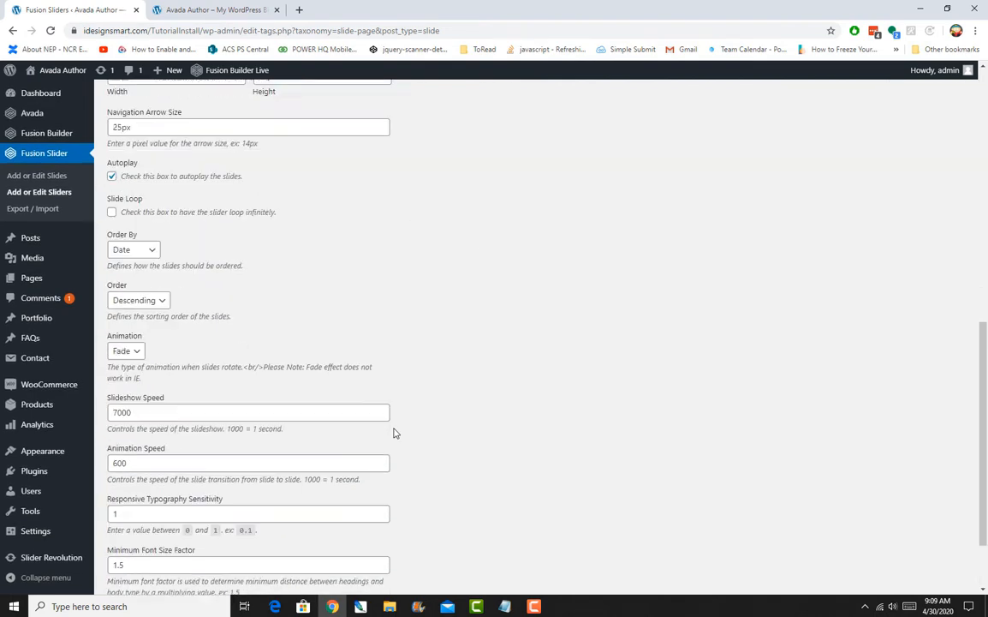
left_click(133, 536)
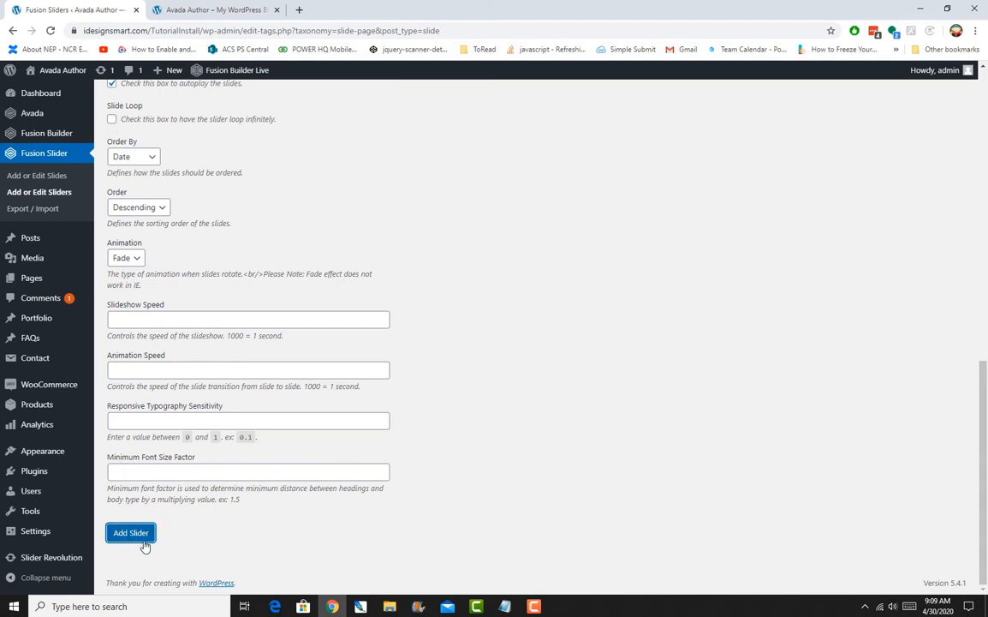
scroll(741, 441, "up", 8)
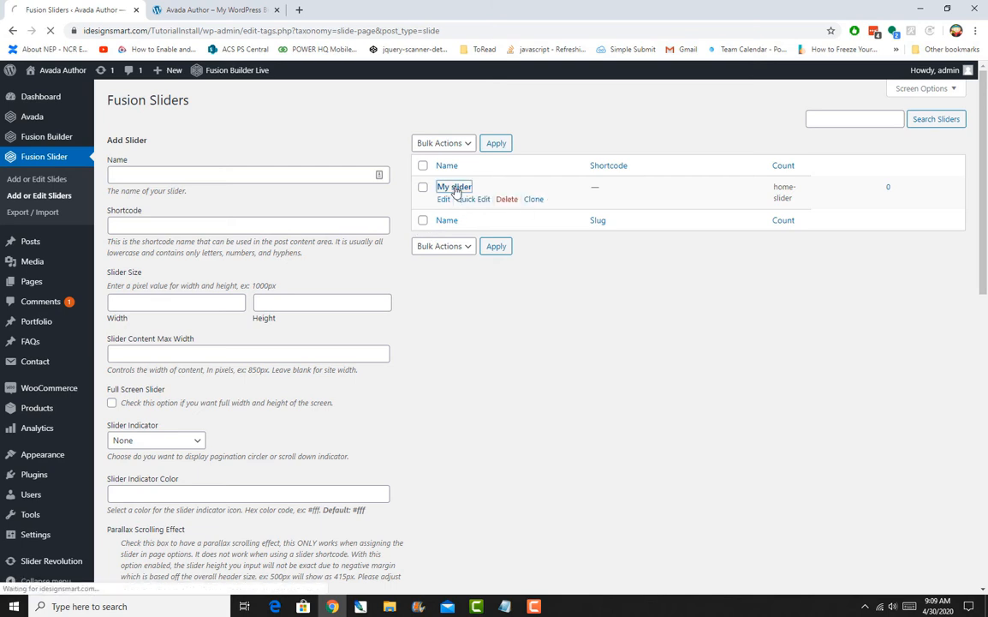
Open My slider for editing and check its shortcode
left_click(454, 187)
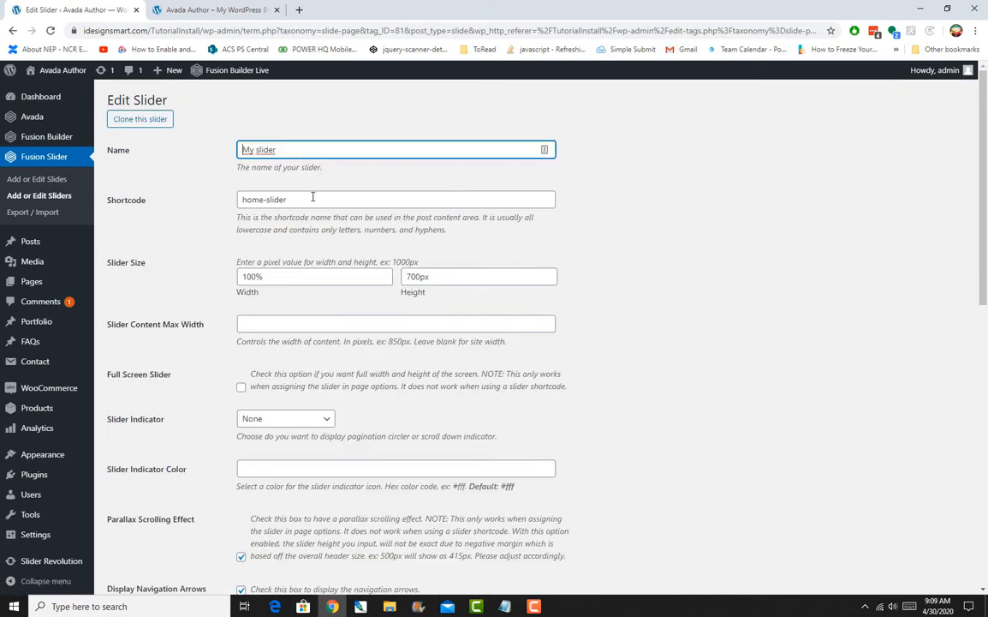
left_click_drag(313, 199, 218, 202)
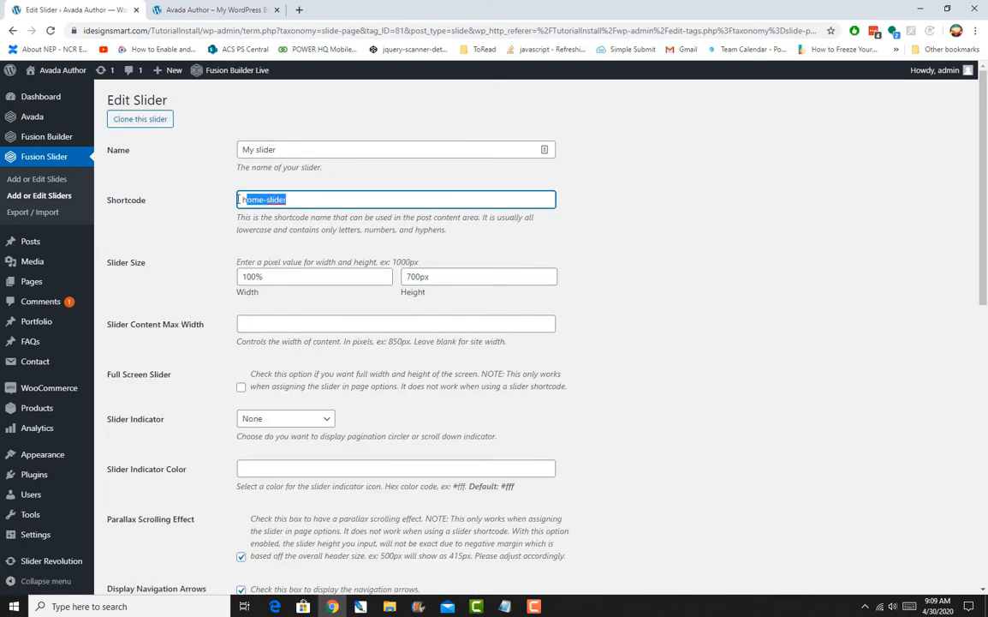
left_click(182, 202)
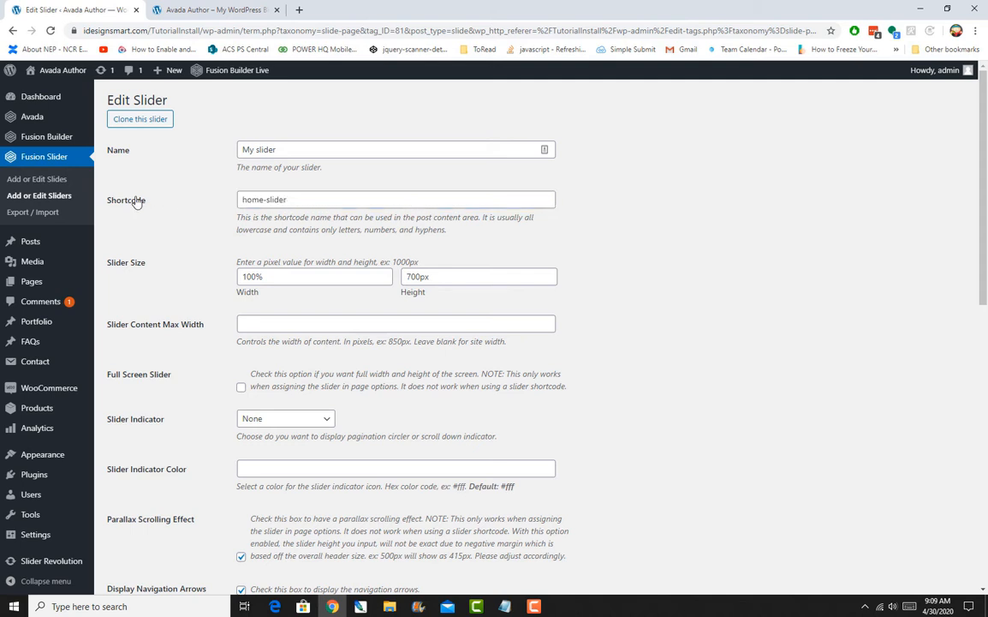
Add a new Fusion slide titled "Slide1" and set its content alignment to Center
left_click(26, 181)
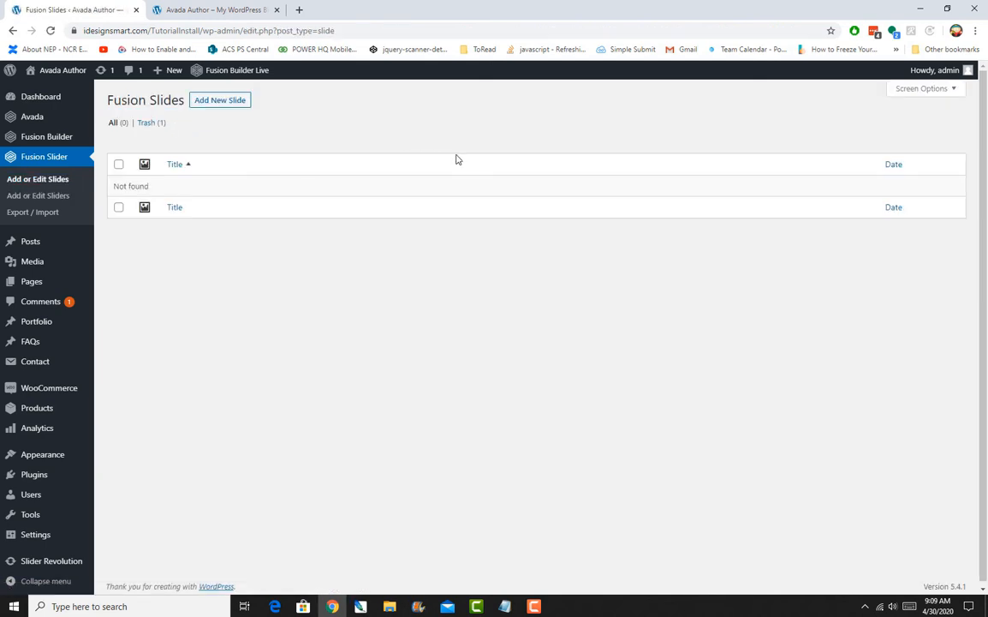
left_click(219, 102)
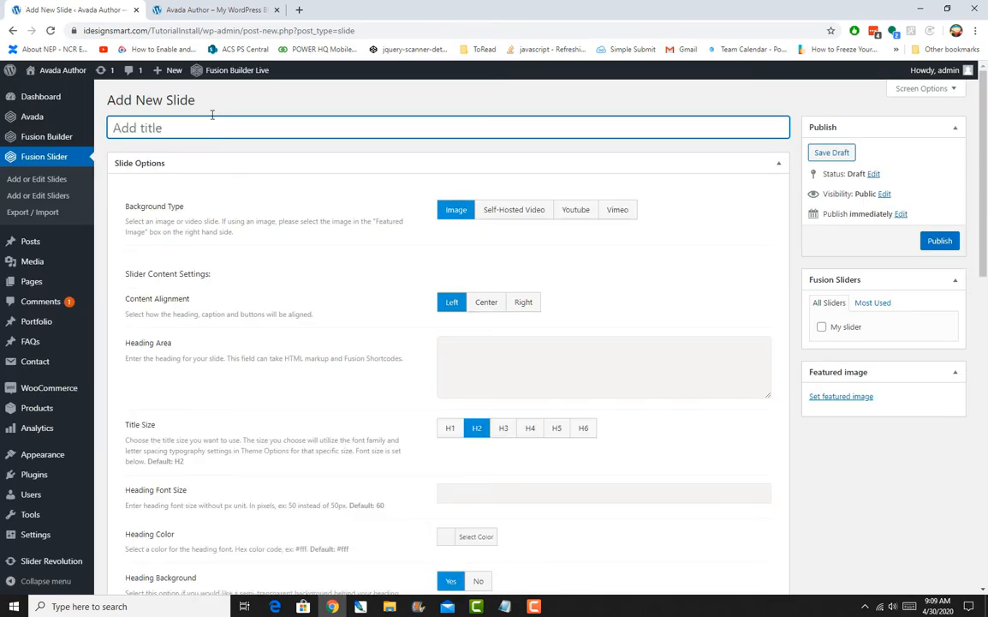
type("Slide1")
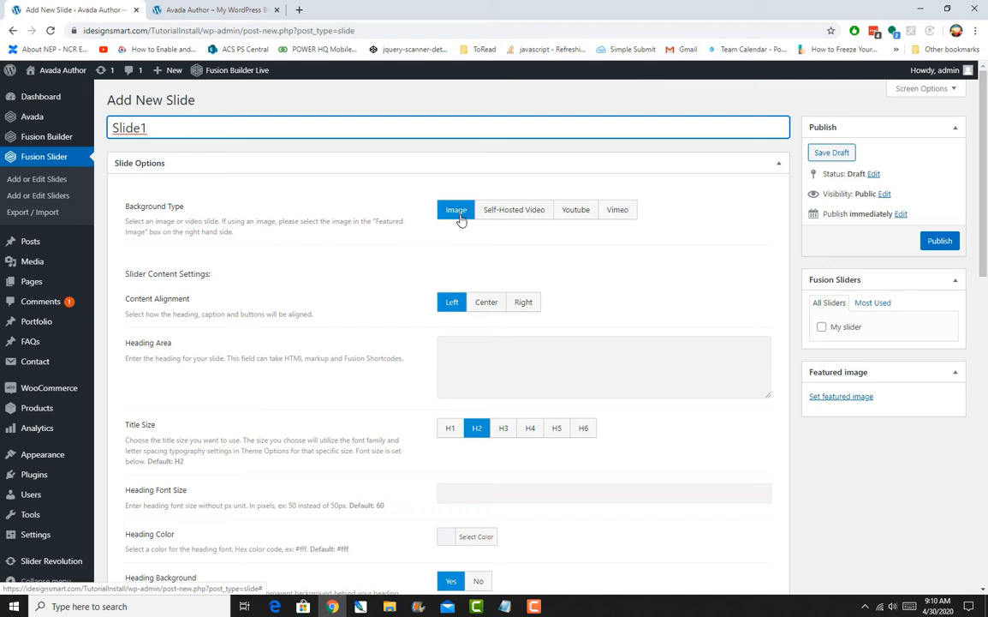
left_click(486, 303)
left_click(489, 347)
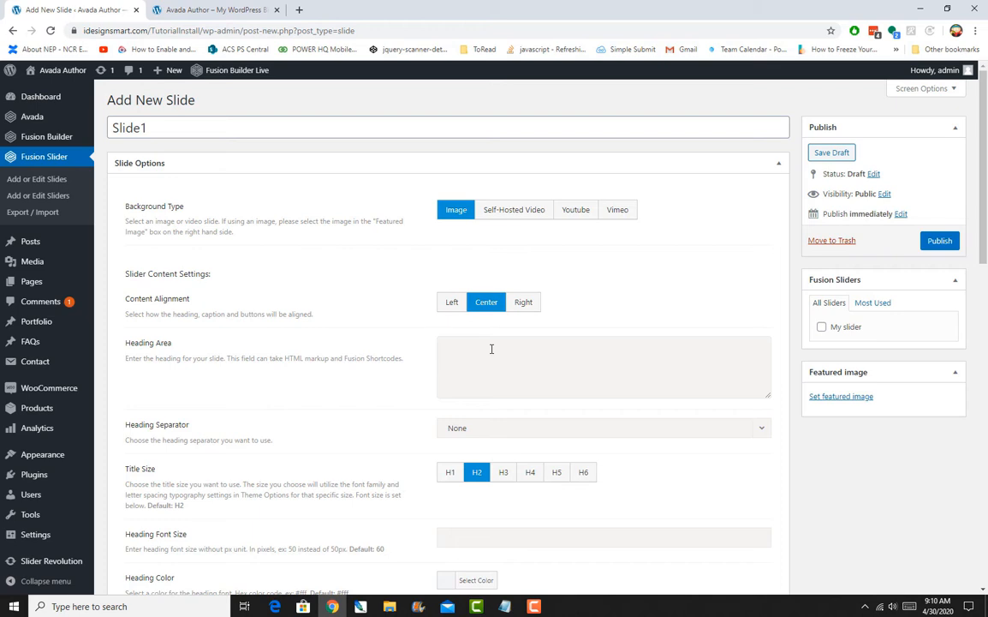
Set the night city photo with light trails from the media library as the slide's featured image
left_click(841, 396)
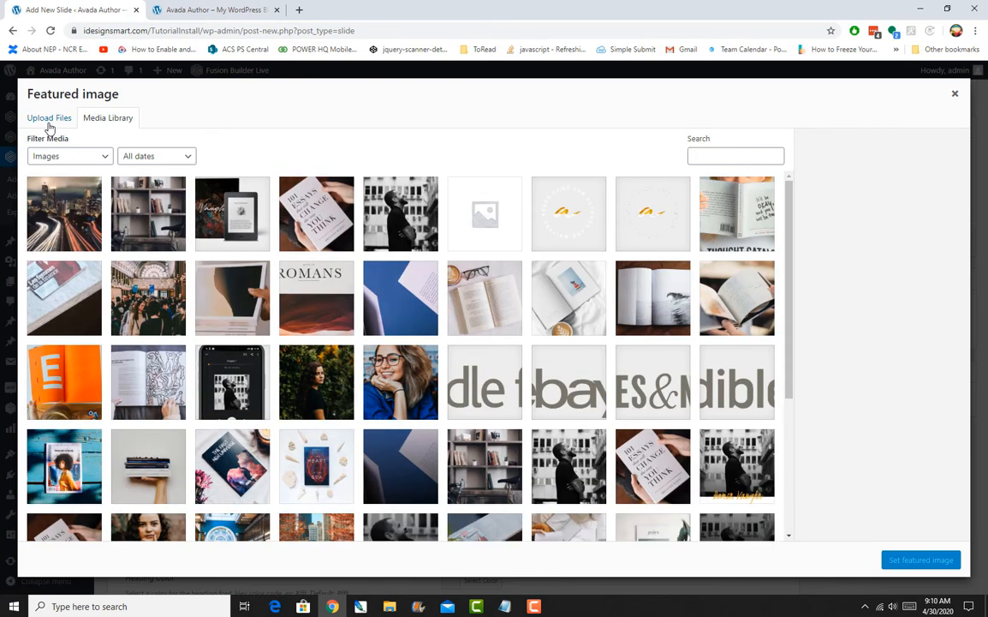
left_click(64, 203)
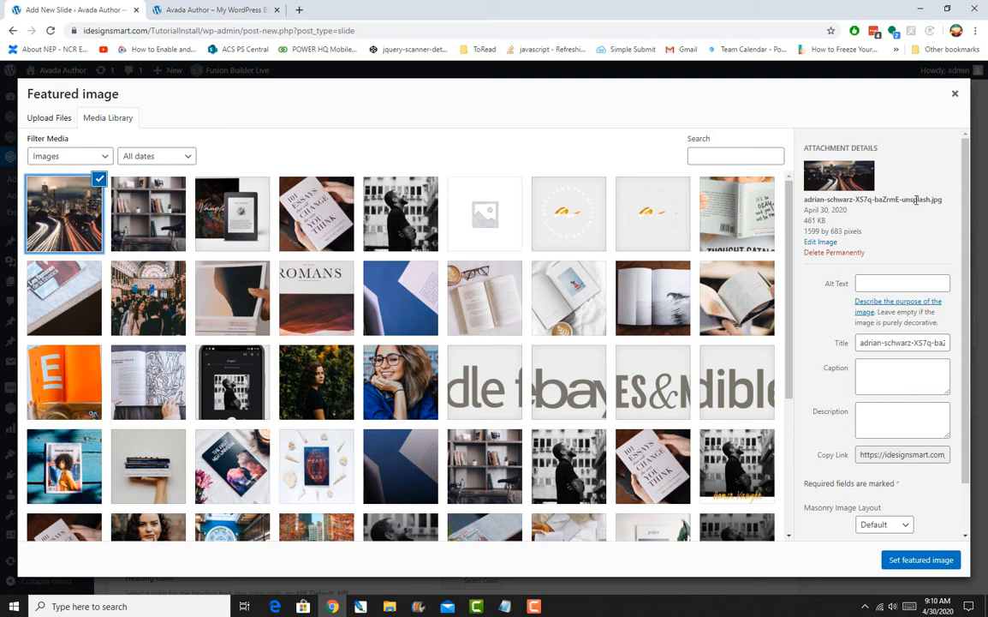
left_click(920, 561)
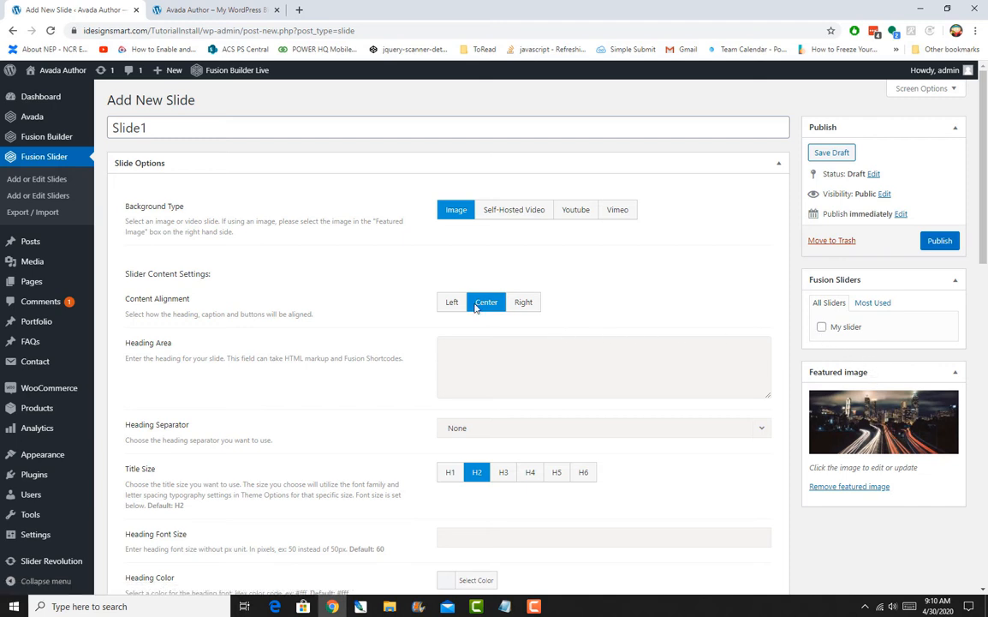
Enter "explore the beautiful City" in the slide's heading area
left_click(508, 349)
key("ctrl+v")
type("xplore the bea")
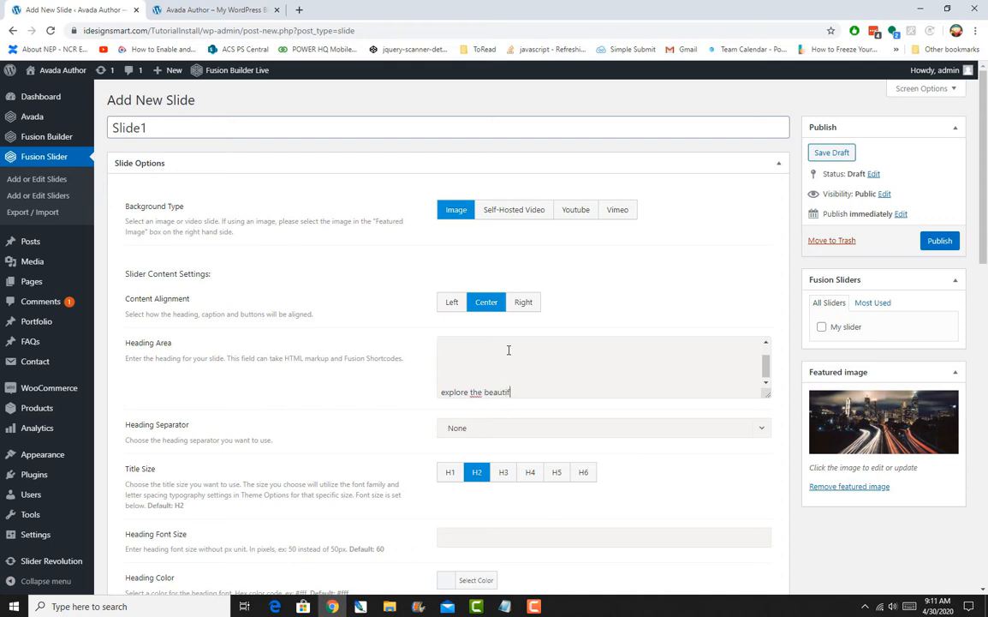
type("utiful City")
Copy the "explore the beautiful City" text and clear the heading area, including its blank lines
key("shift+Left")
key("shift+Left")
key("shift+Left")
key("shift+Left")
key("shift+Left")
key("shift+Left")
key("shift+Left")
key("shift+Left")
key("shift+Left")
key("shift+Left")
key("shift+Up")
key("ctrl+c")
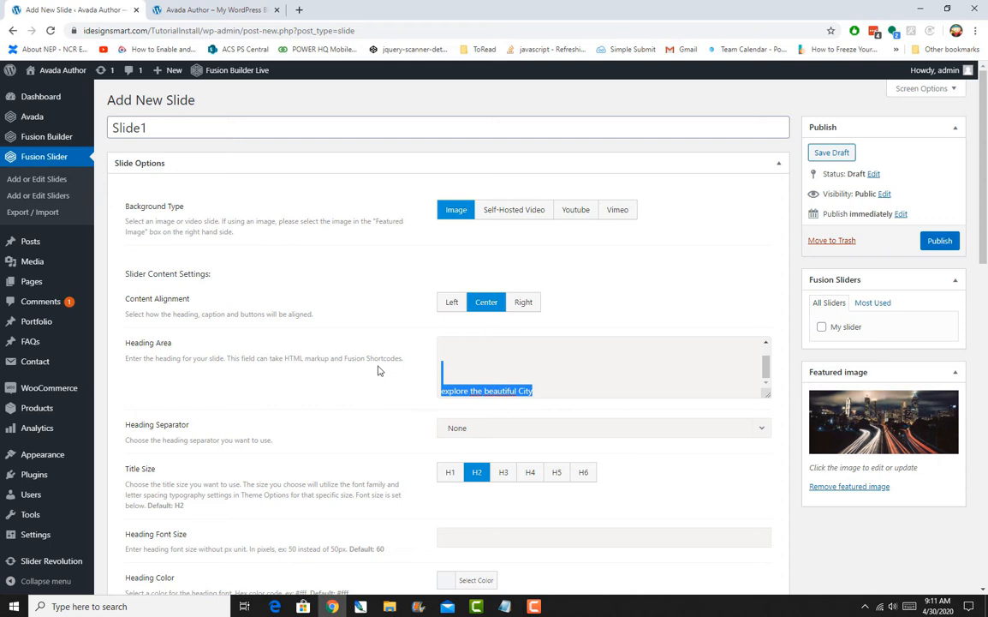
key("BackSpace")
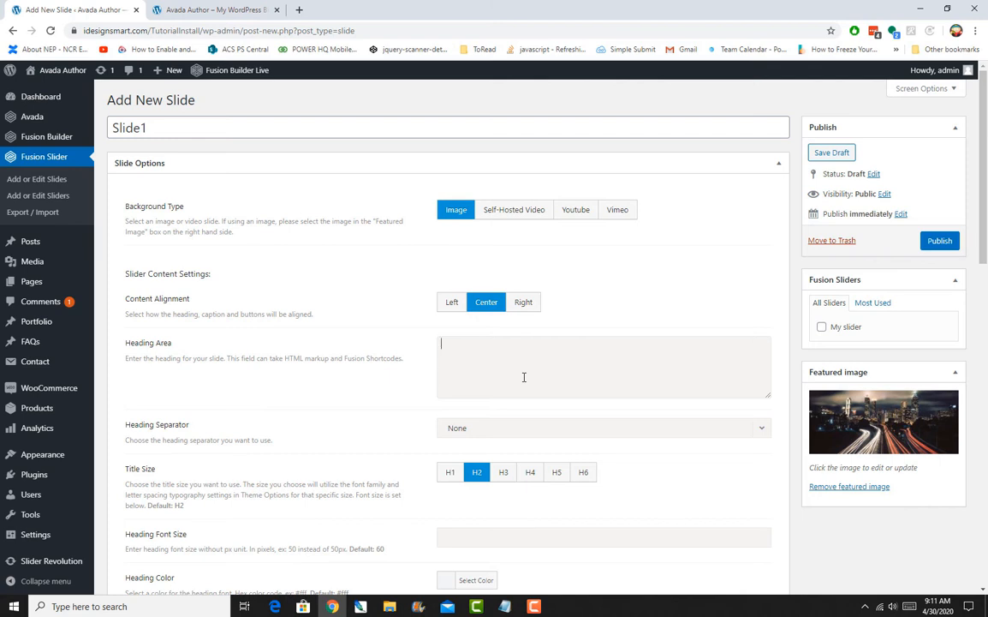
Paste the copied heading back into the heading area and correct it to "Explore the beautiful City"
key("ctrl+v")
key("BackSpace")
type("E")
key("BackSpace")
key("BackSpace")
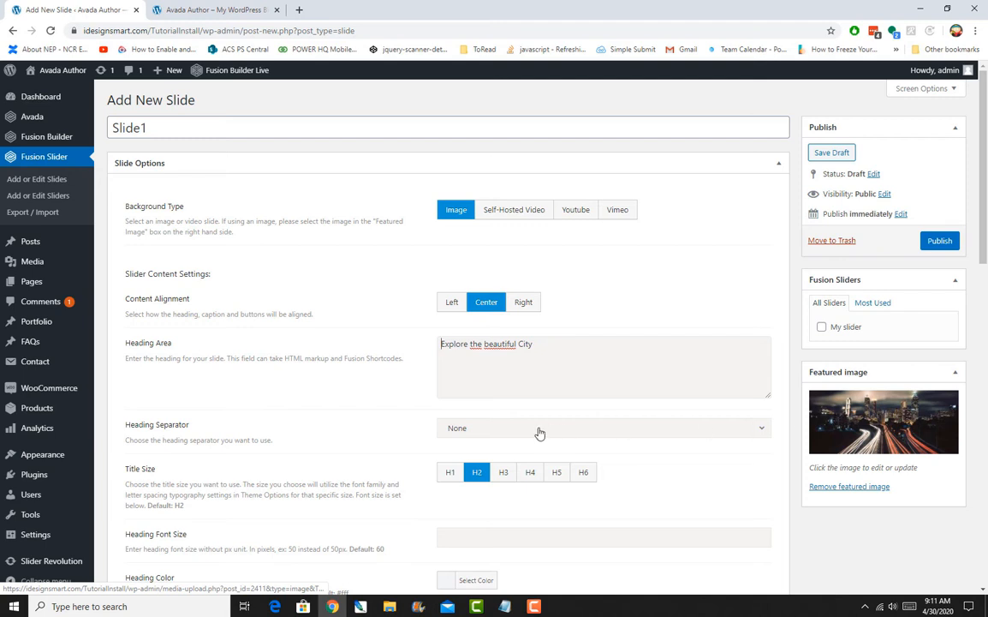
Set the heading color to the orange preset #f4b429 and turn the heading background off
scroll(519, 434, "down", 2)
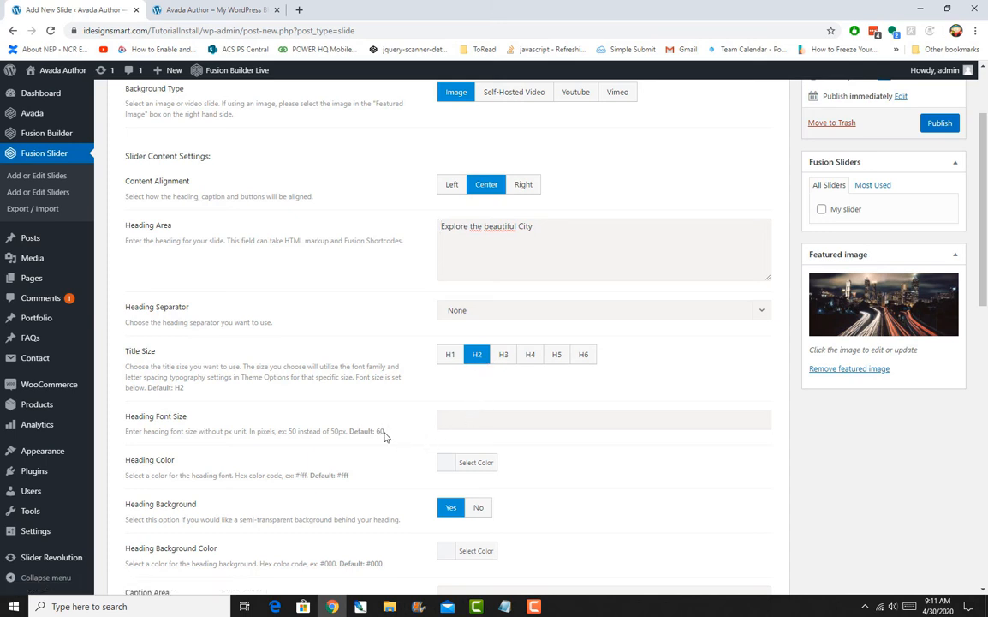
left_click_drag(385, 433, 358, 433)
left_click(443, 466)
scroll(463, 426, "down", 2)
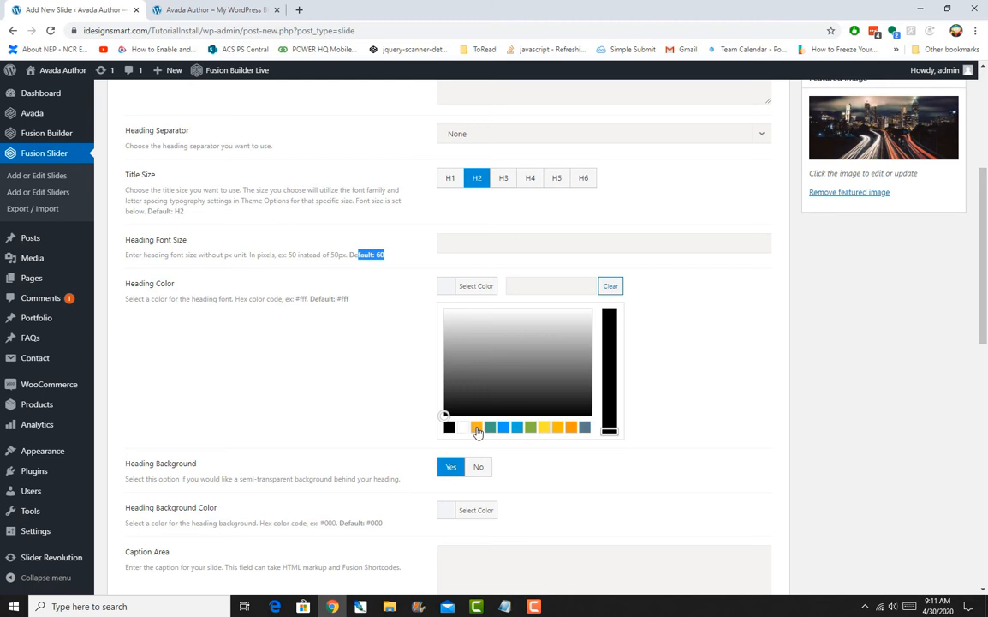
left_click(477, 428)
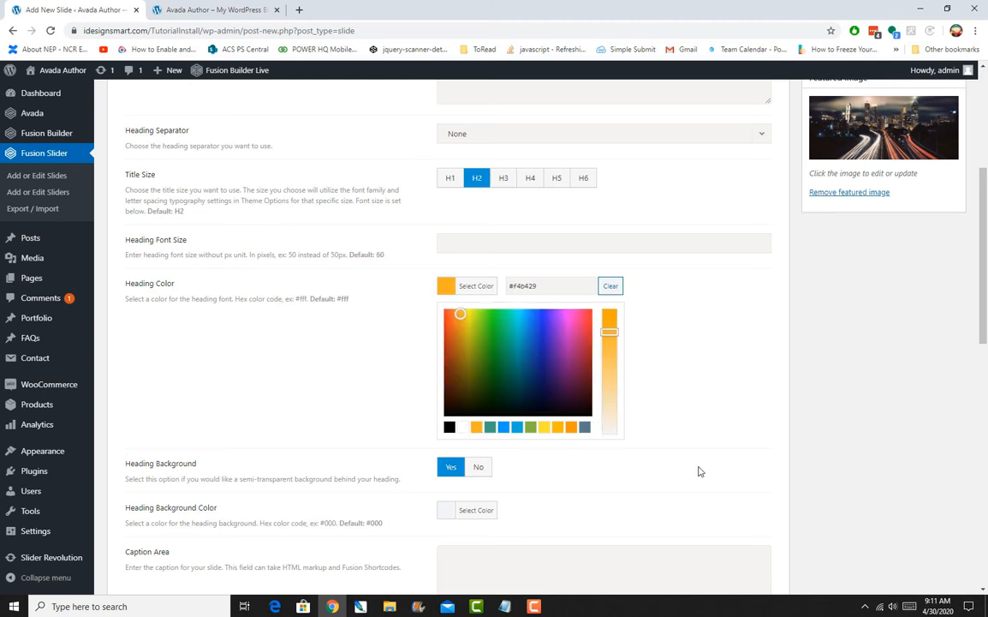
left_click(745, 414)
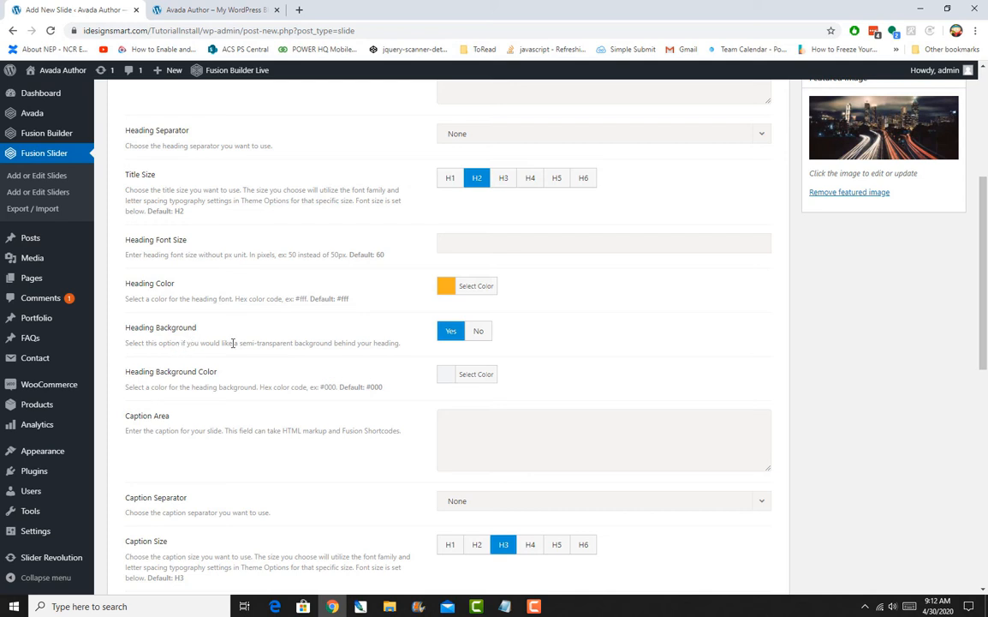
left_click(495, 333)
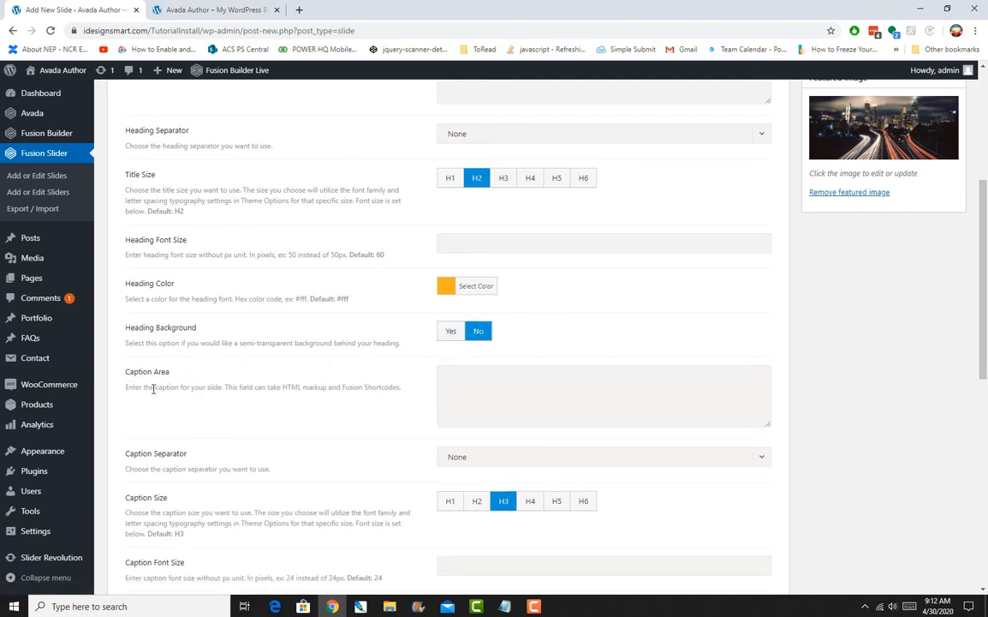
Enter "Experience the night life" in the slide's caption area
left_click(533, 388)
type("Experience the nigh")
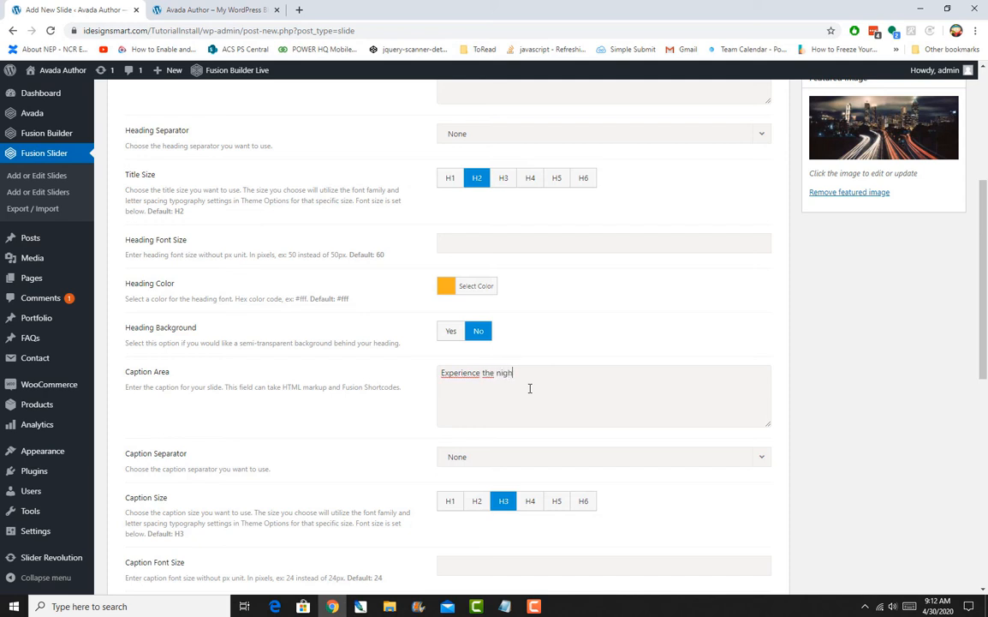
type("t life")
left_click_drag(283, 387, 126, 372)
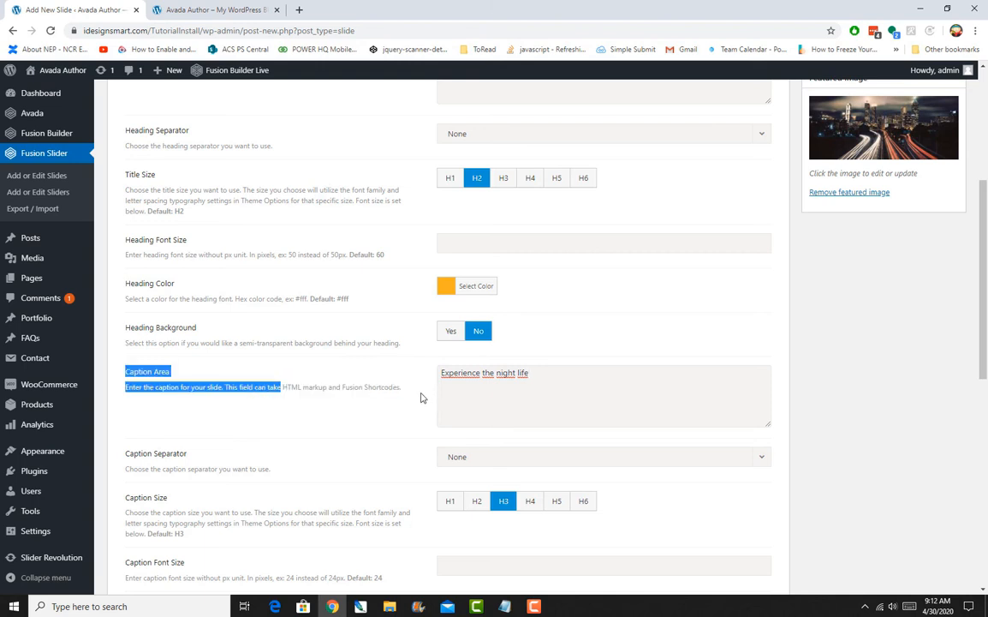
left_click_drag(420, 398, 403, 386)
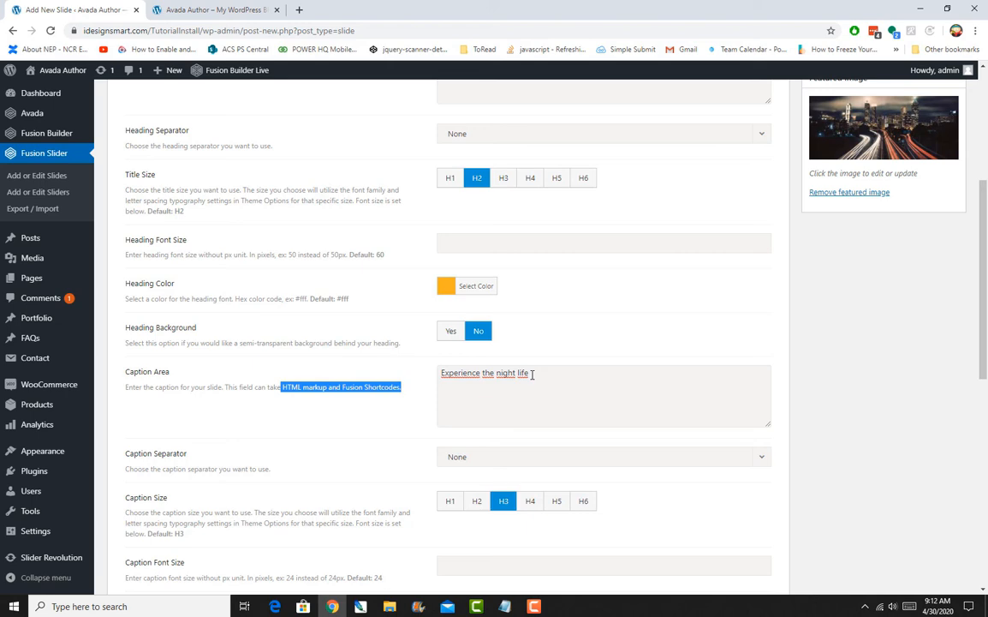
Replace the button text in the Button #1 shortcode with "Learn More"
scroll(594, 430, "up", 2)
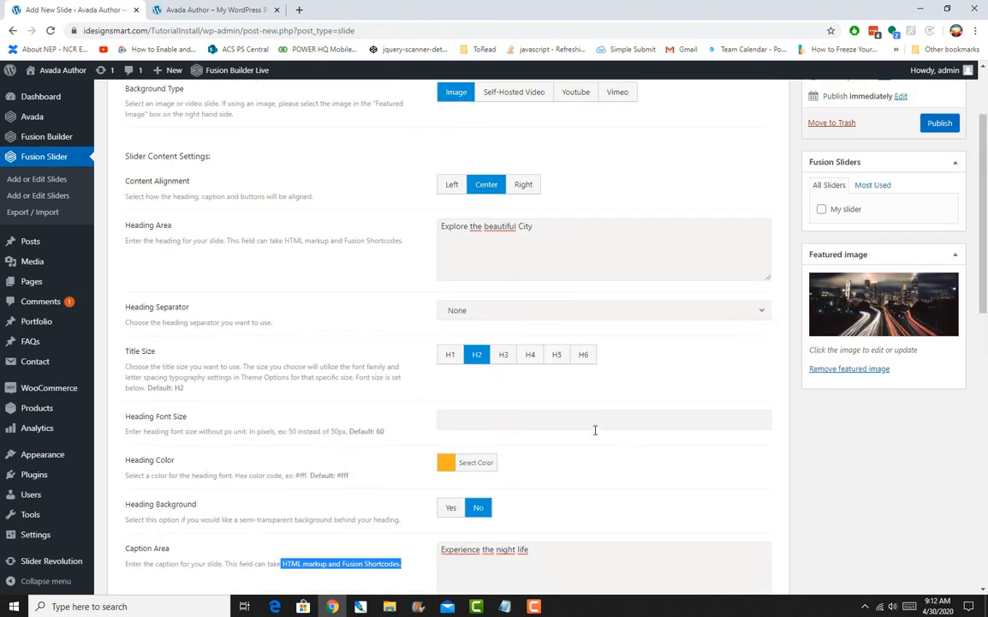
scroll(596, 433, "down", 2)
scroll(568, 420, "down", 3)
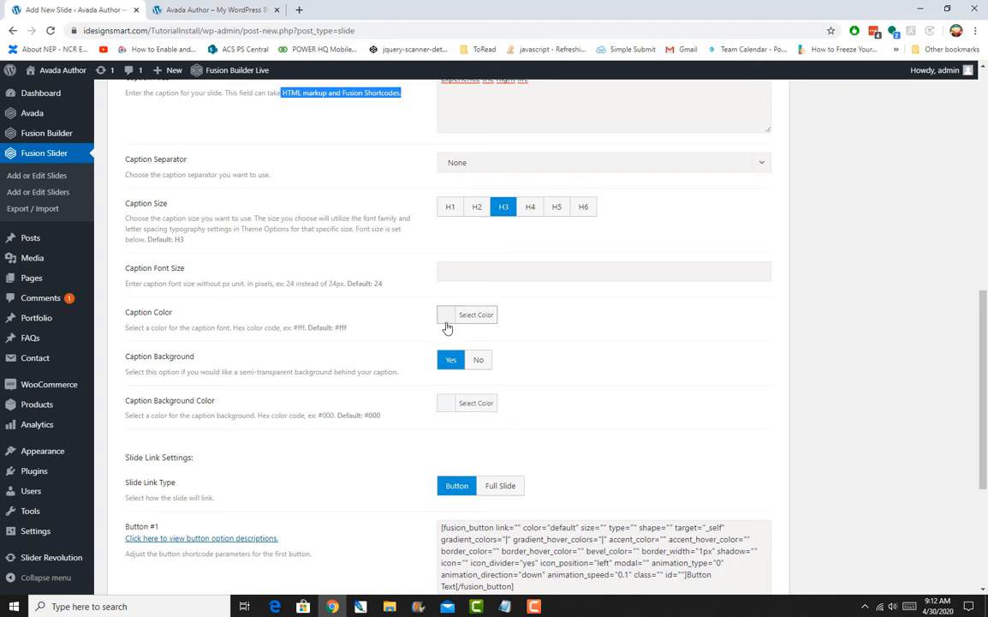
scroll(444, 334, "down", 3)
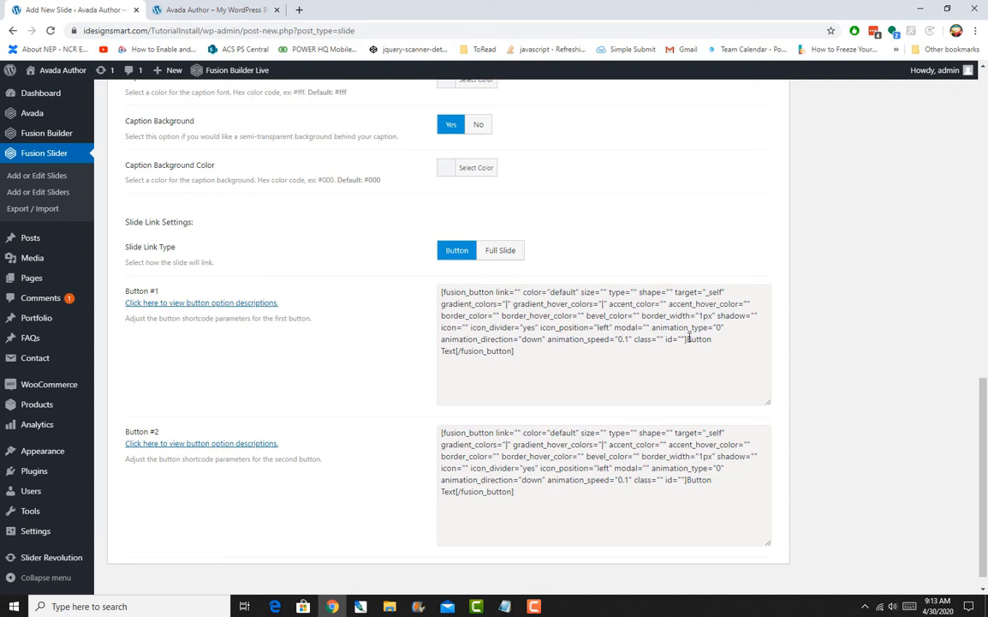
left_click_drag(687, 339, 455, 351)
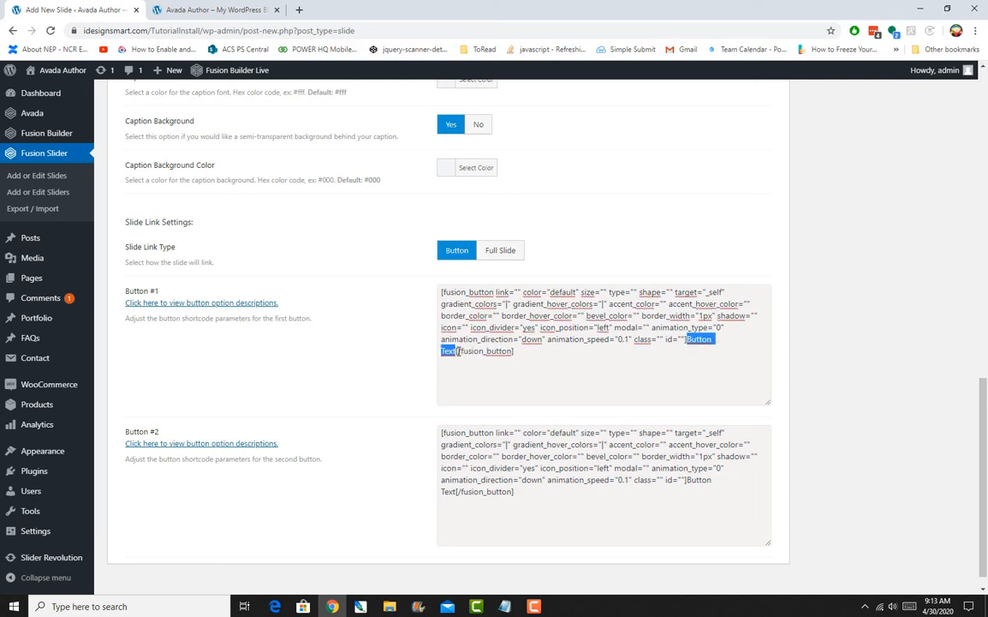
type("Learn M")
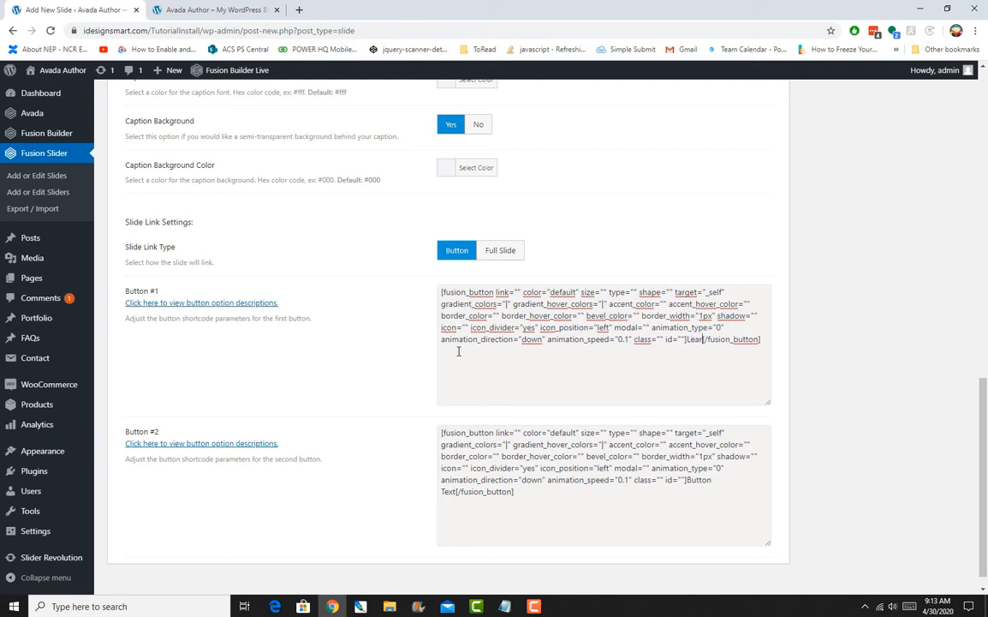
type("ore")
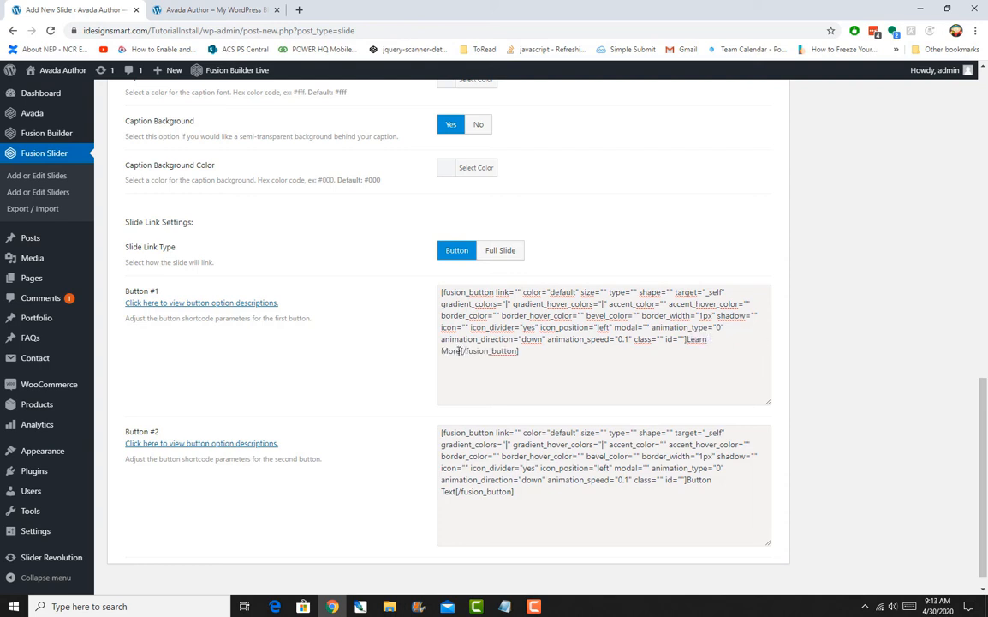
Replace the button text in the Button #2 shortcode with "Book Tickets"
left_click_drag(687, 479, 453, 503)
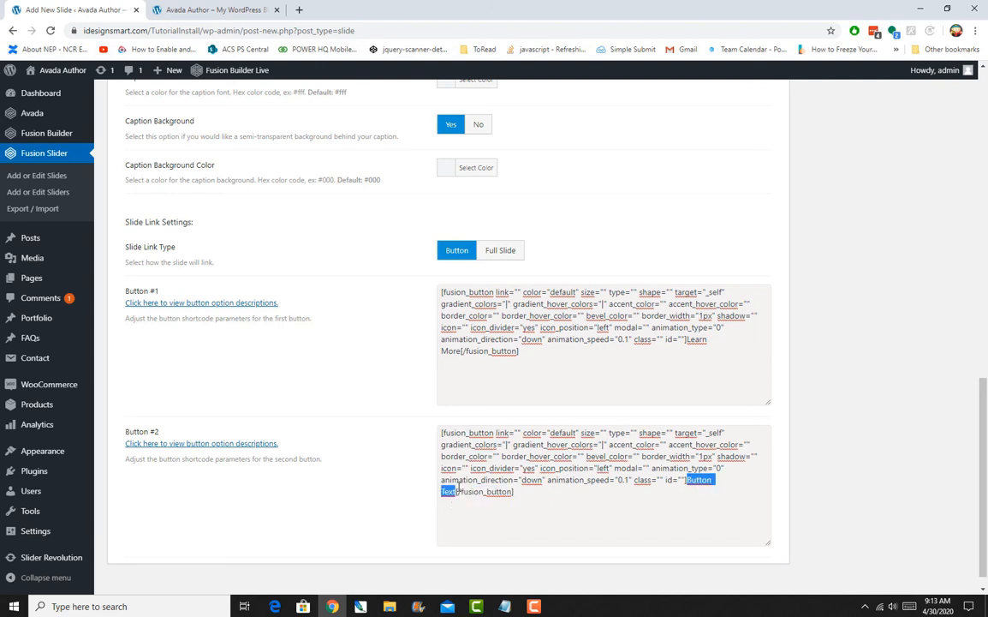
type("Book Tic")
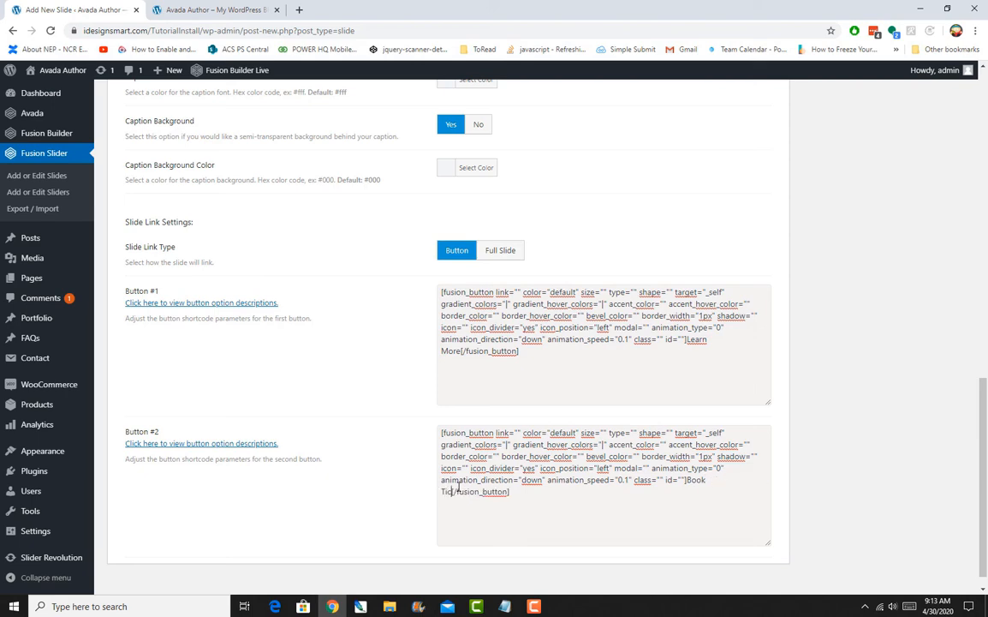
type("kets")
Assign Slide1 to the "My slider" Fusion slider and publish the slide
scroll(771, 274, "up", 10)
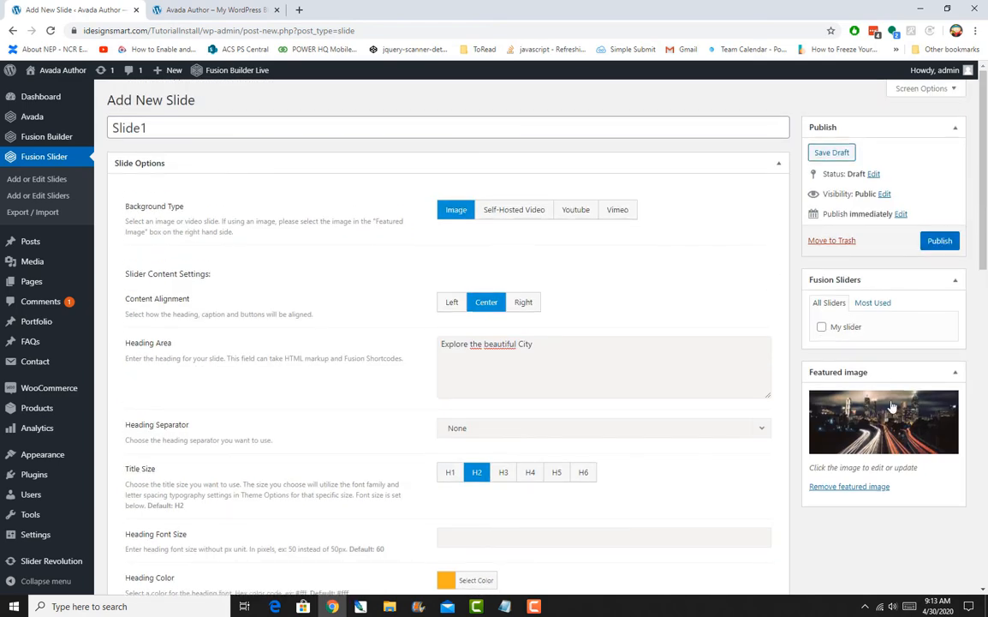
left_click(822, 328)
left_click(937, 243)
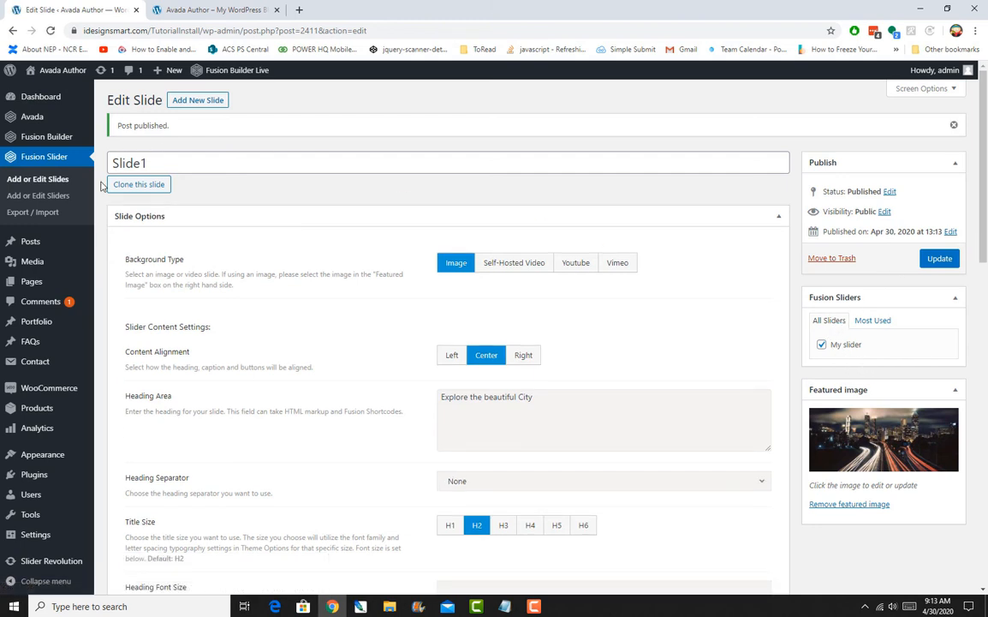
Go to the list of Fusion slides and clone Slide1
left_click(53, 180)
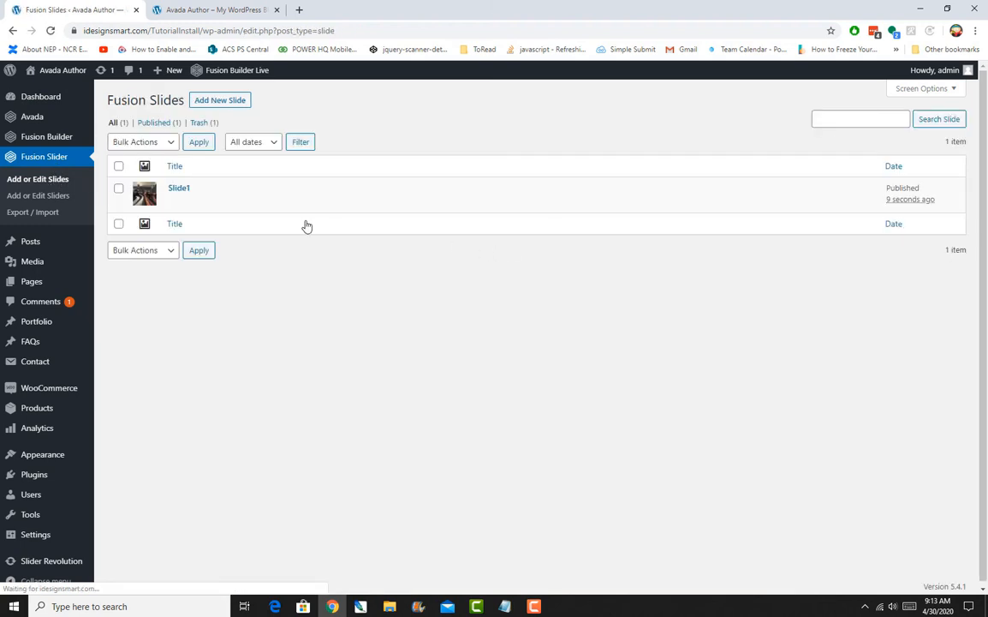
mouse_move(177, 190)
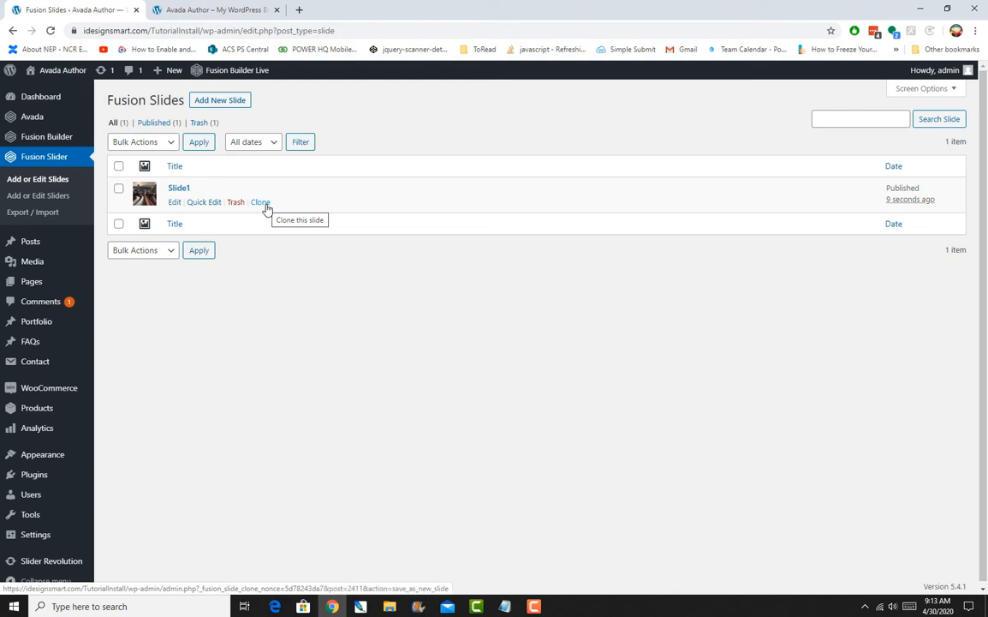
left_click(260, 202)
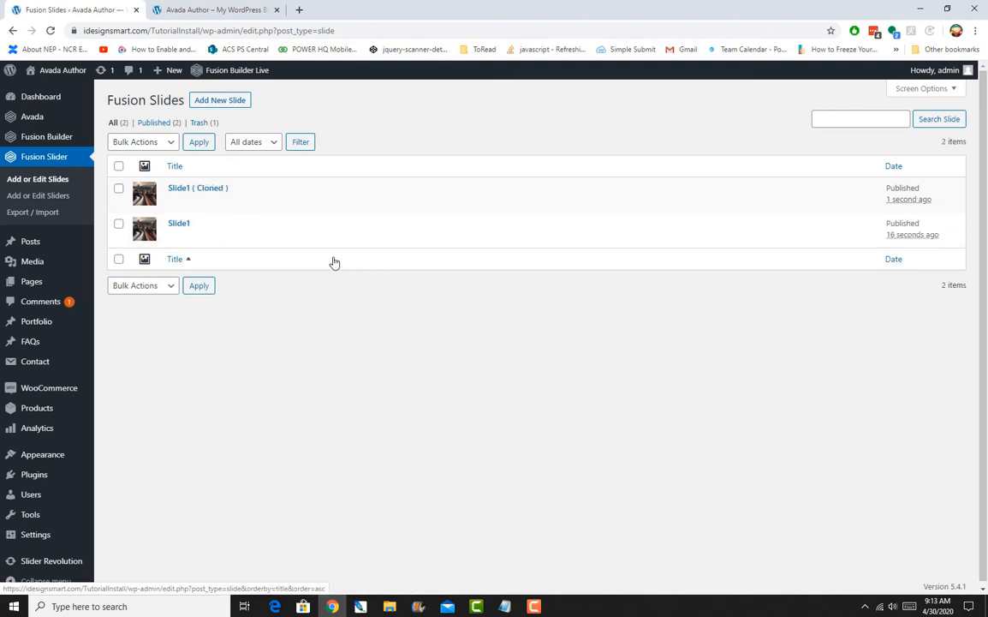
Open the cloned slide for editing and change its title to "Slide2"
left_click(198, 191)
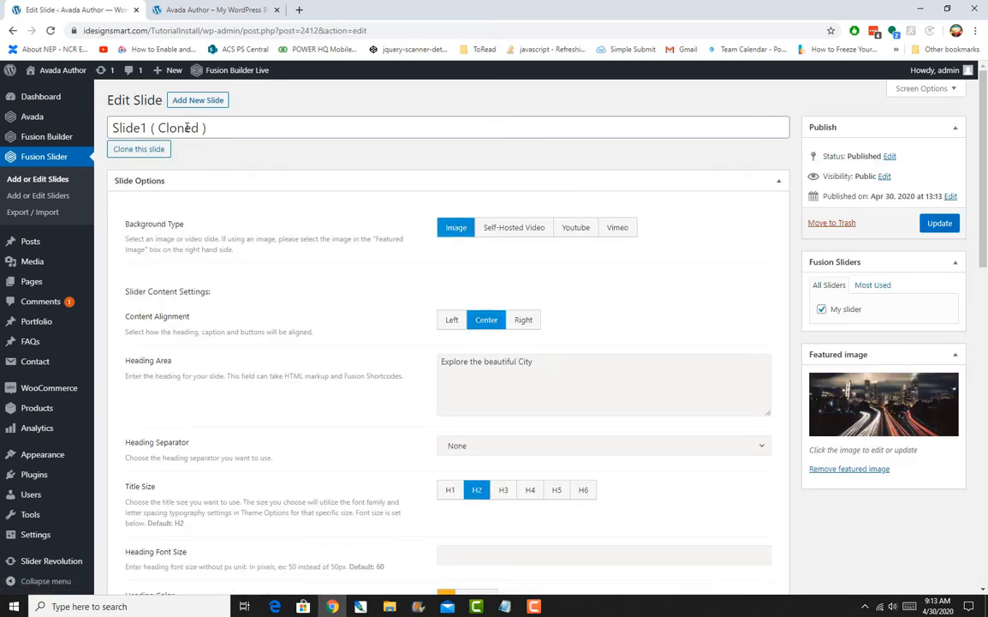
left_click_drag(141, 128, 208, 127)
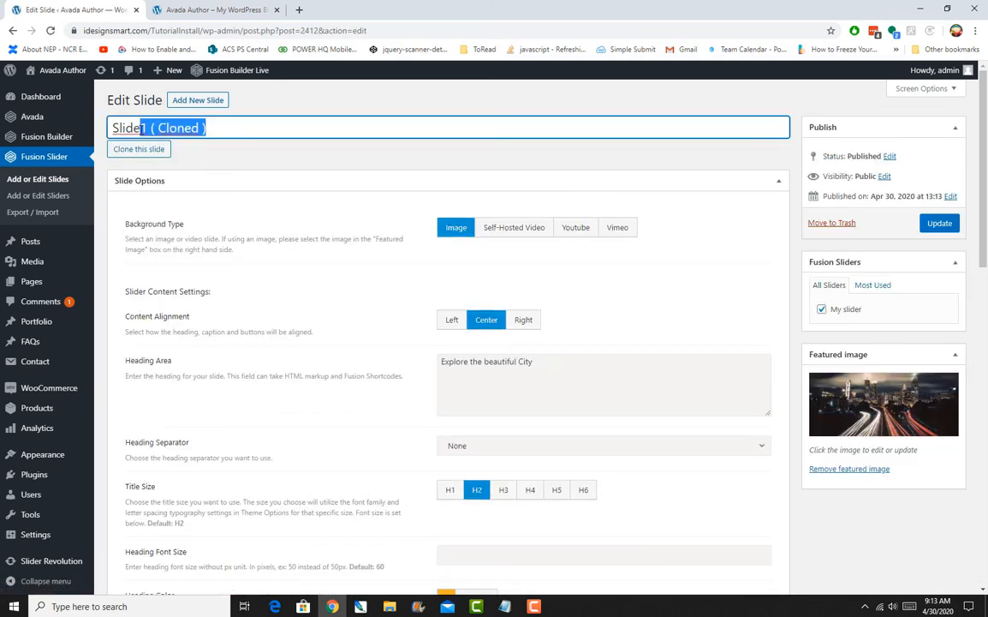
type("2")
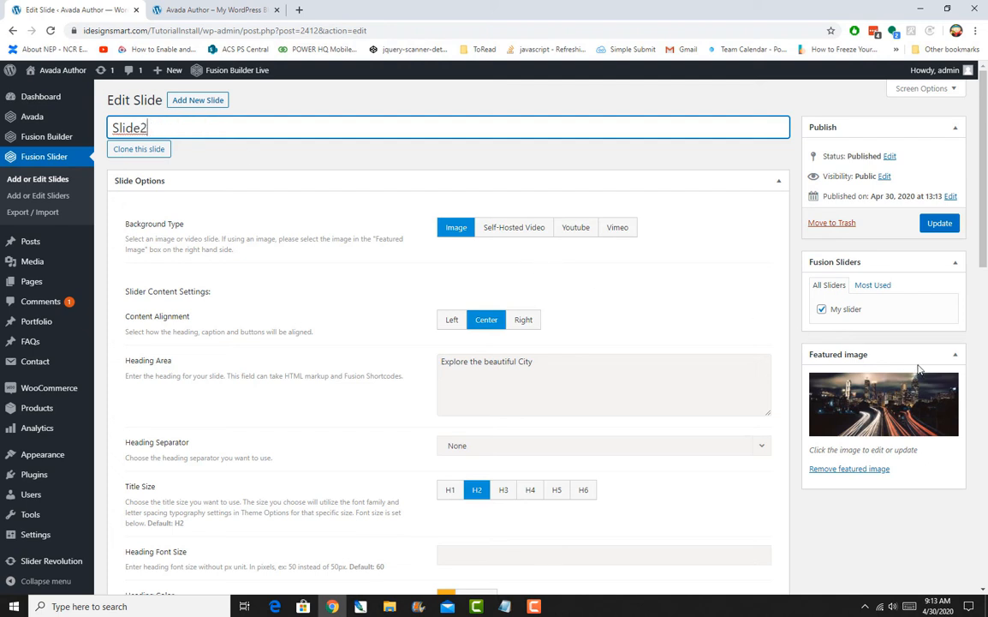
Replace Slide2's featured image with a newly uploaded sunset city skyline photo and update the slide
left_click(842, 474)
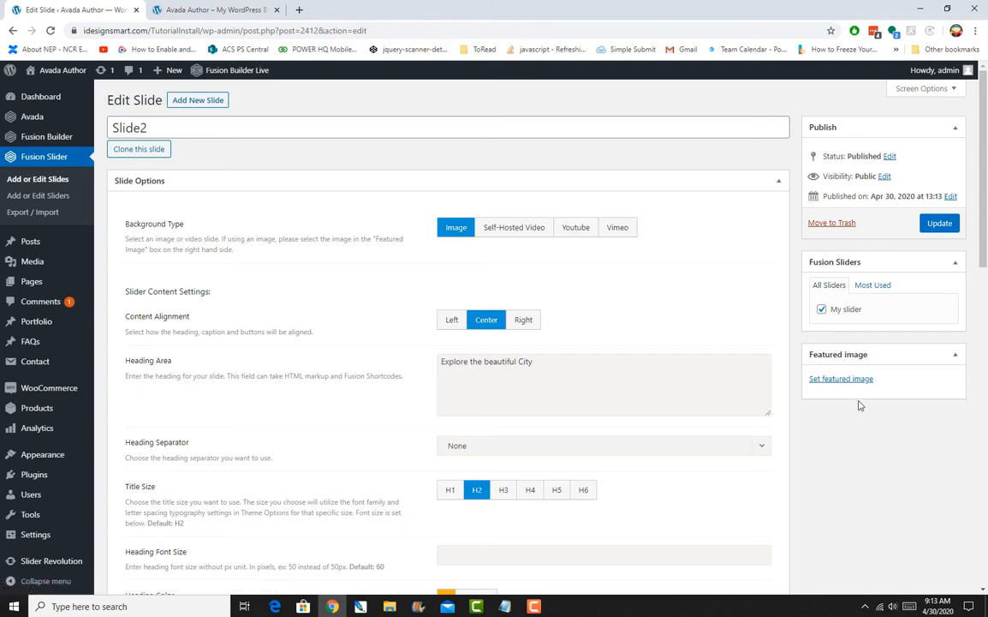
left_click(857, 379)
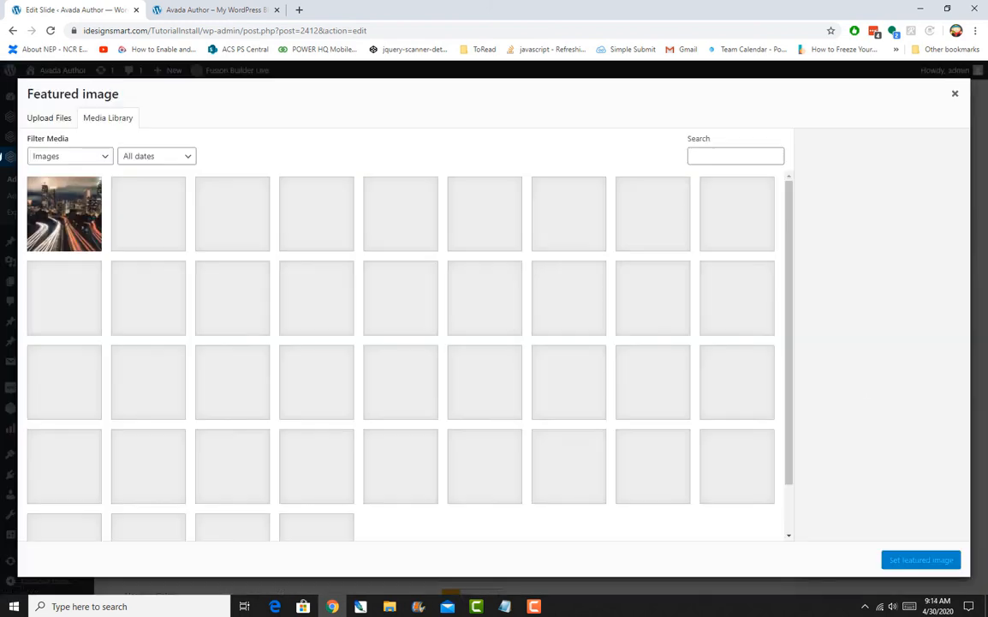
left_click(48, 118)
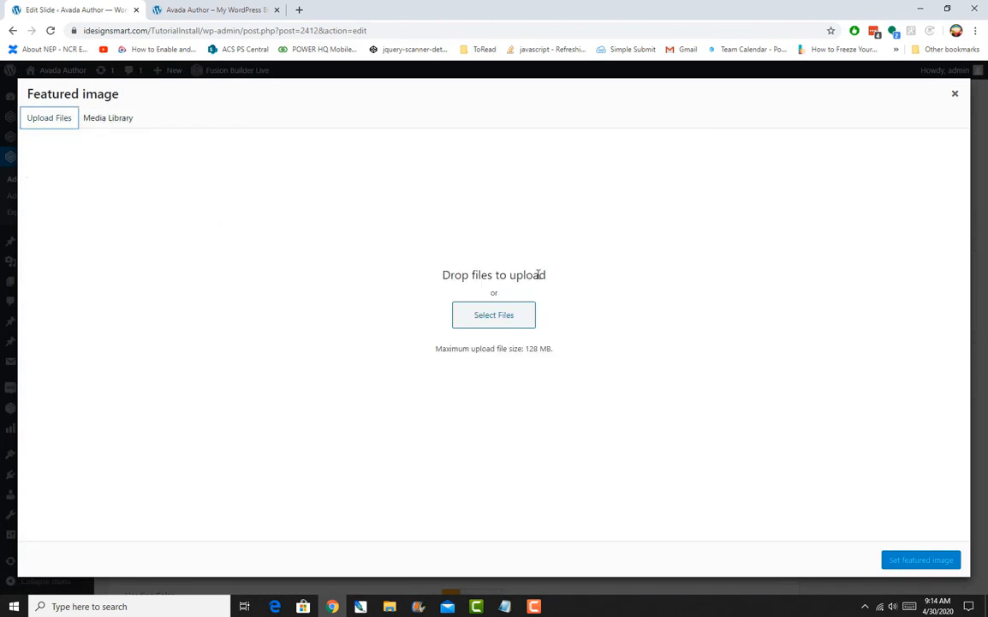
left_click(503, 318)
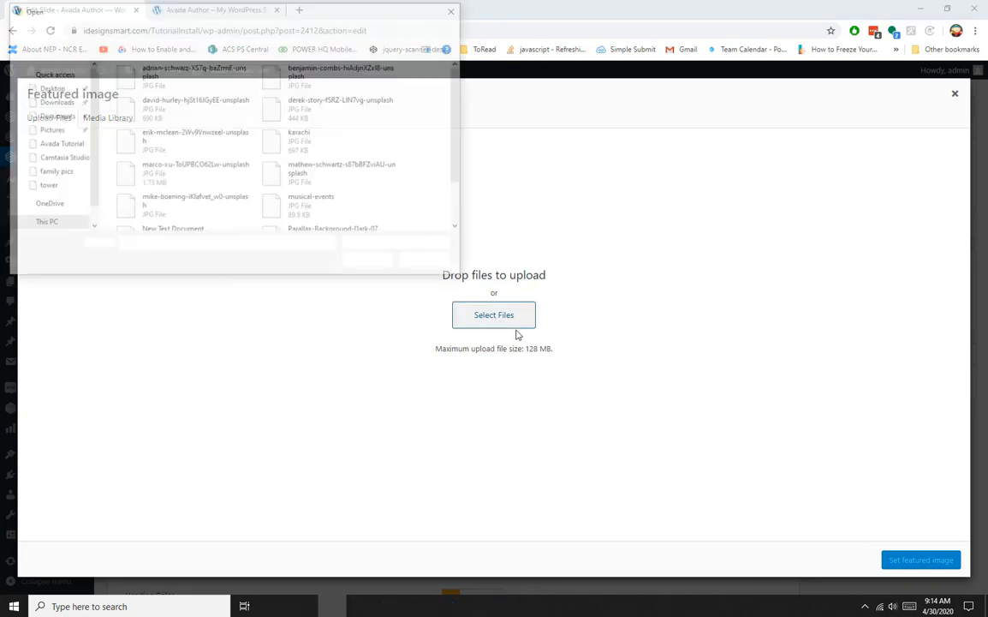
double_click(317, 112)
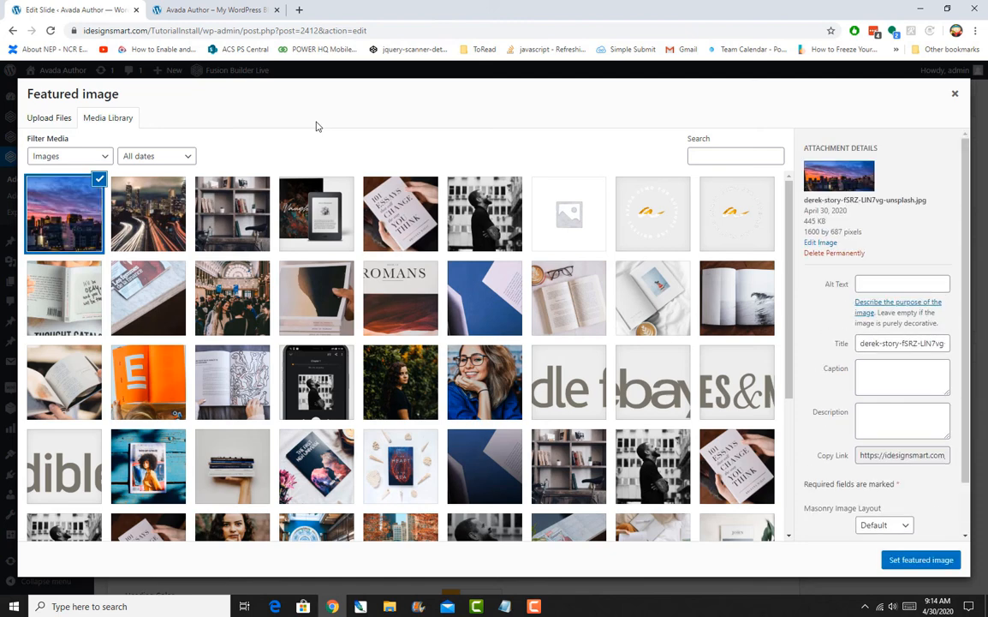
left_click(921, 560)
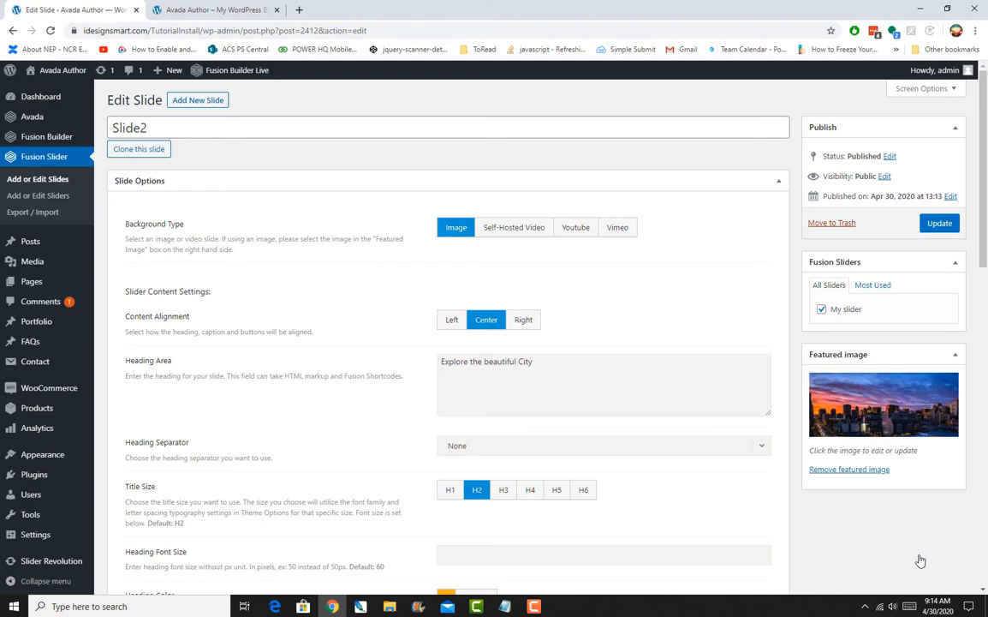
left_click(940, 224)
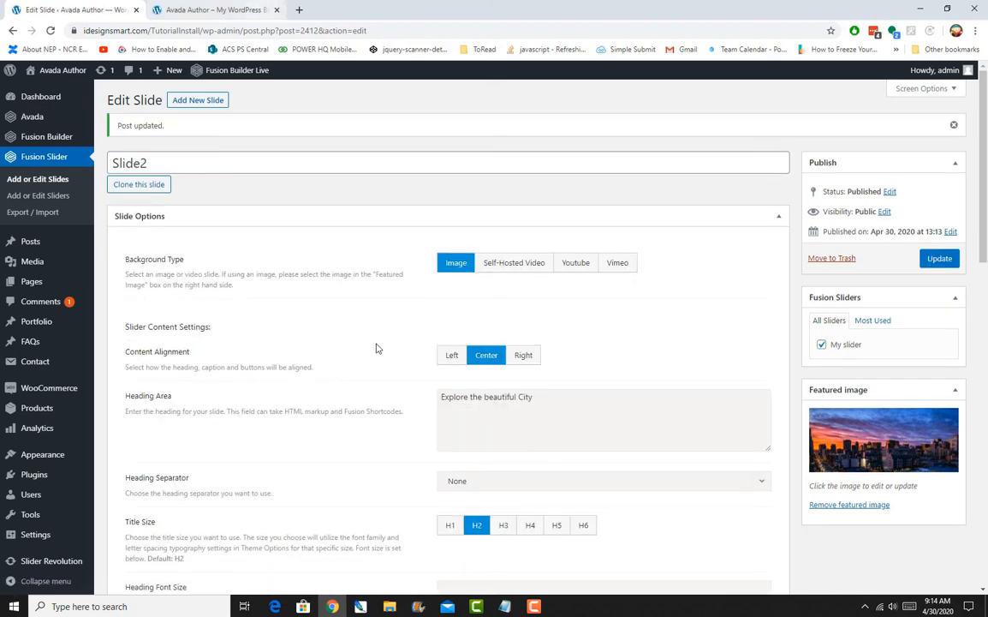
Look over Slide2's heading and caption settings and switch to the site's live home page
scroll(418, 362, "down", 2)
scroll(418, 363, "down", 8)
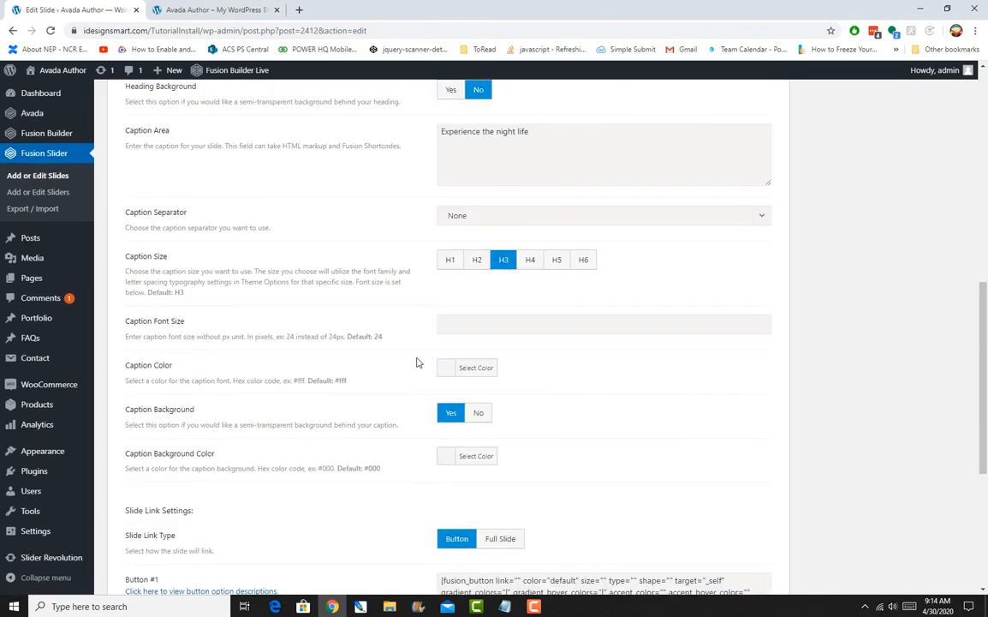
scroll(414, 364, "up", 5)
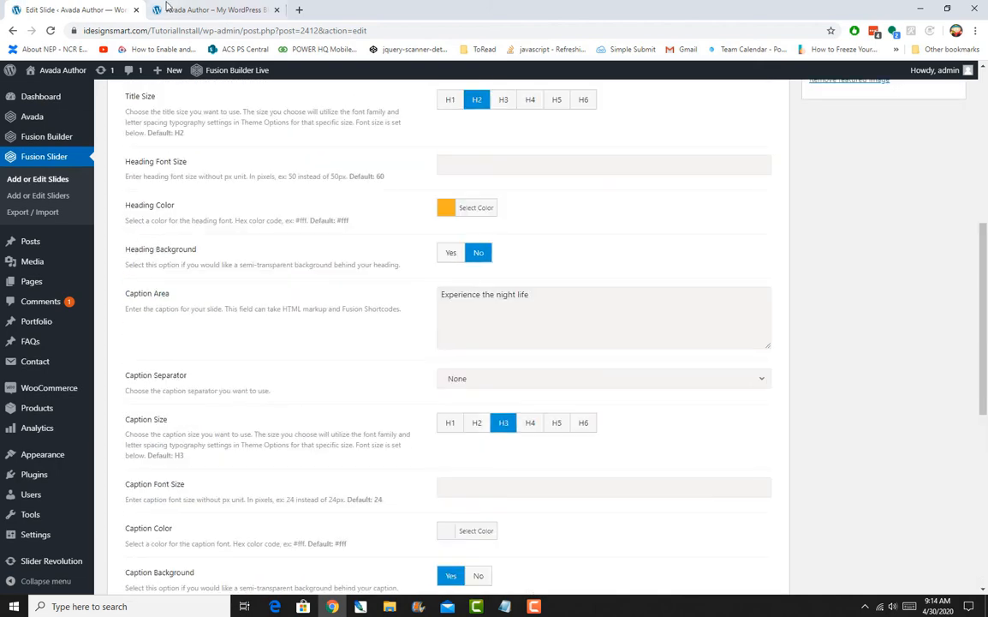
left_click(214, 9)
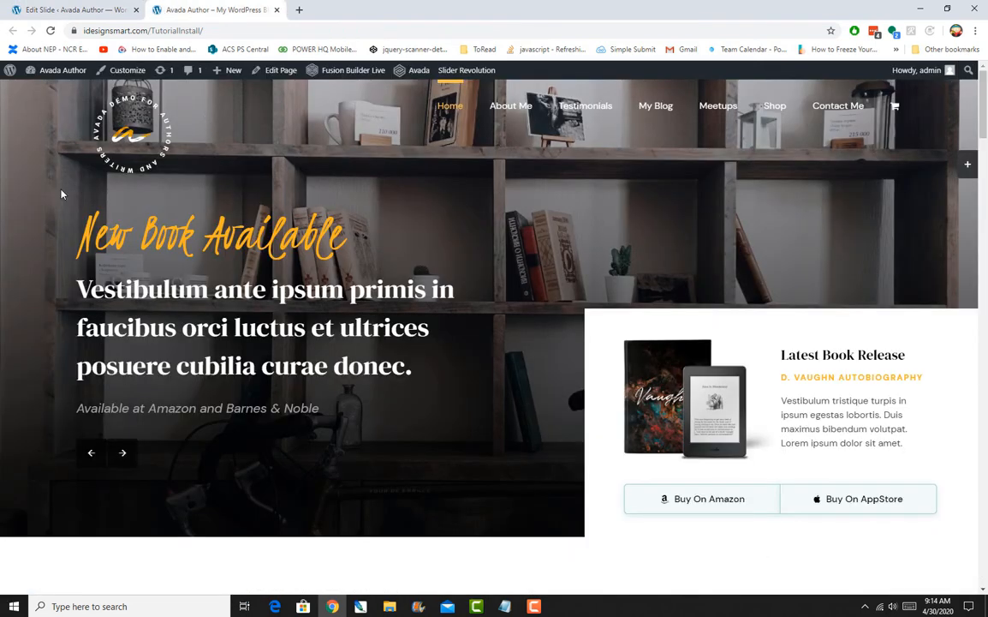
Open the home page for editing and set its slider type to Fusion Slider in the page options
left_click(283, 70)
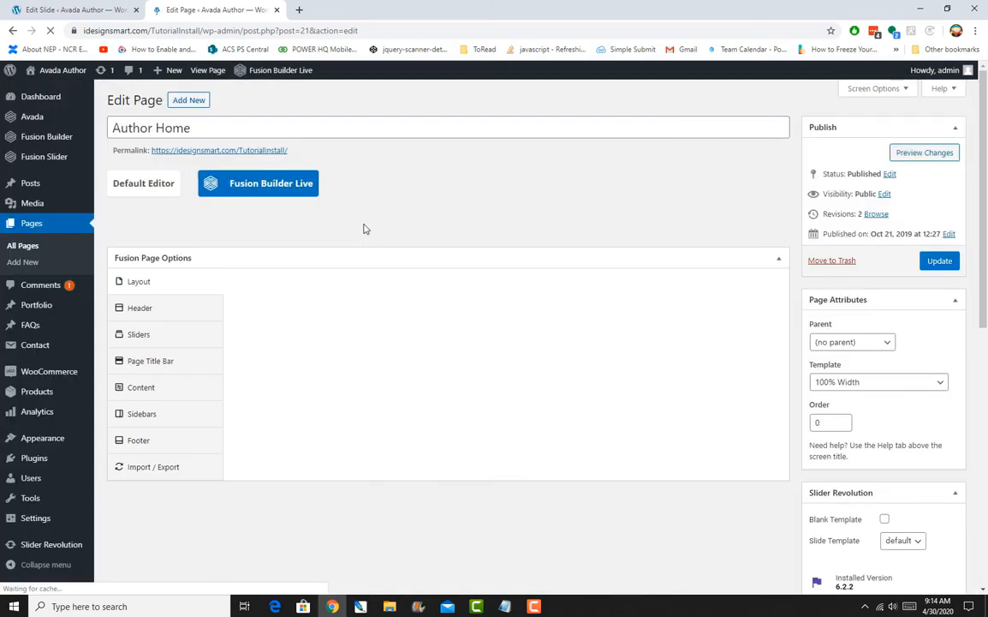
scroll(373, 240, "down", 3)
scroll(382, 252, "up", 2)
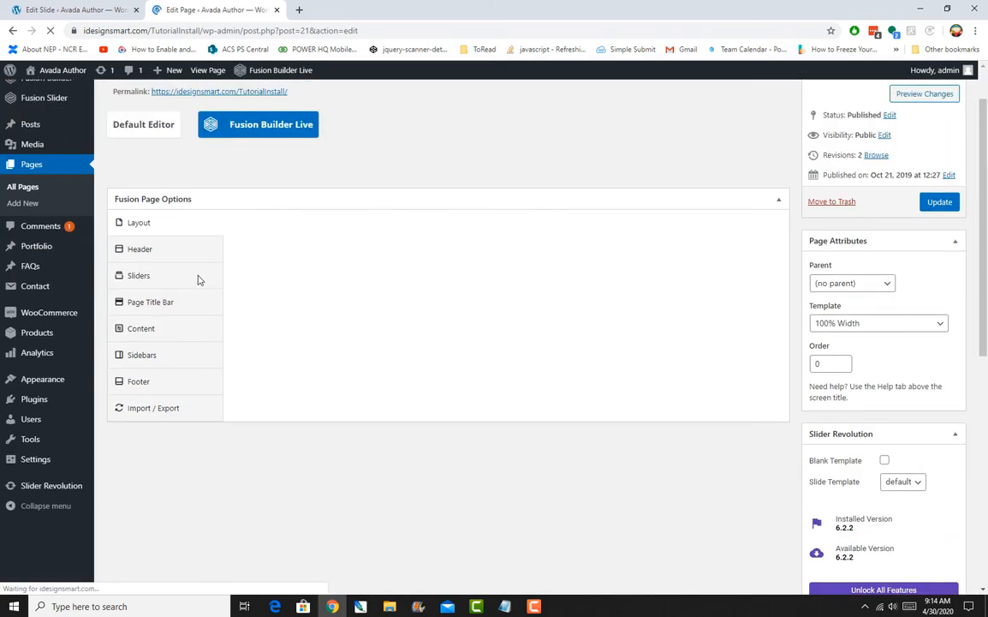
scroll(342, 311, "down", 1)
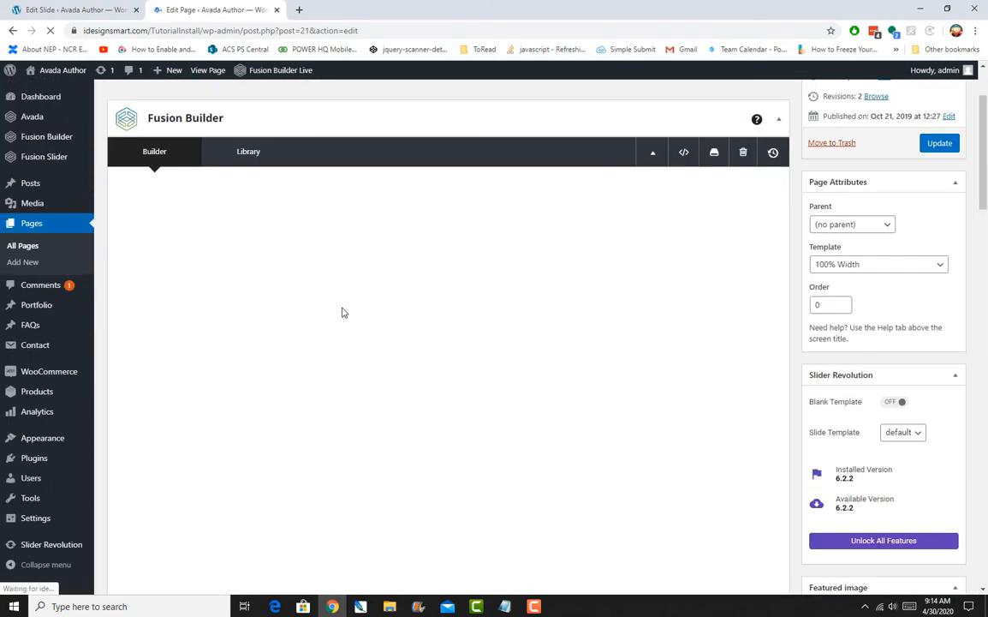
scroll(346, 311, "down", 10)
scroll(454, 310, "up", 5)
scroll(561, 310, "down", 10)
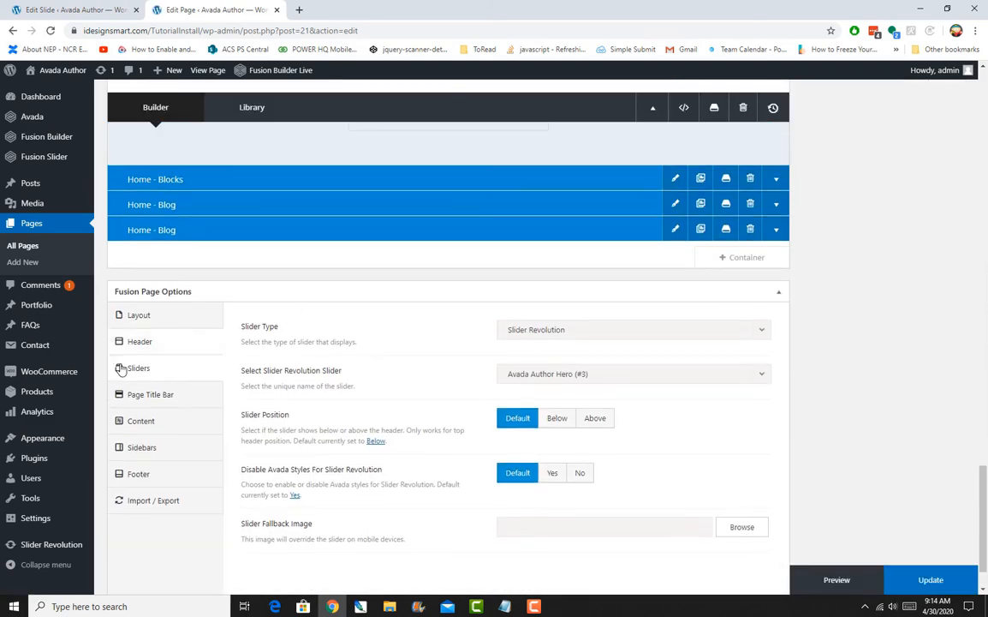
left_click(681, 339)
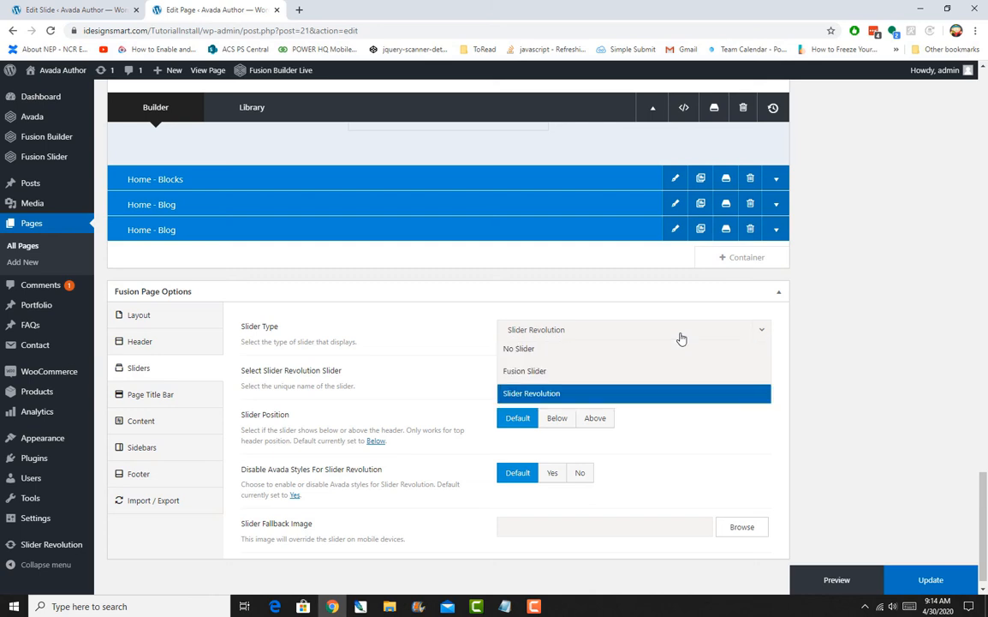
left_click(670, 371)
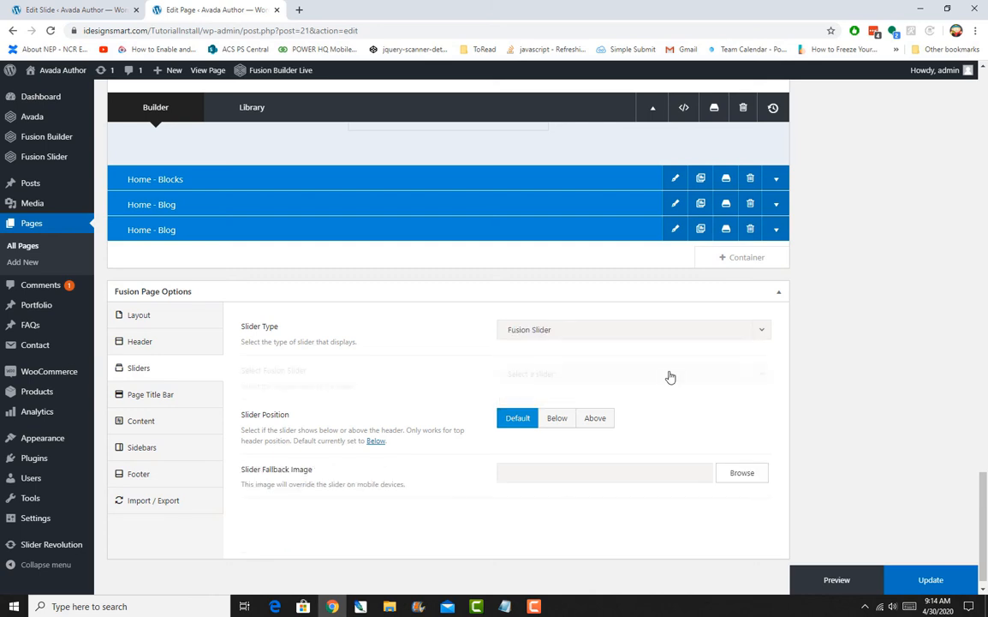
Assign My slider (#81) as the page's Fusion slider and update the page
left_click(671, 381)
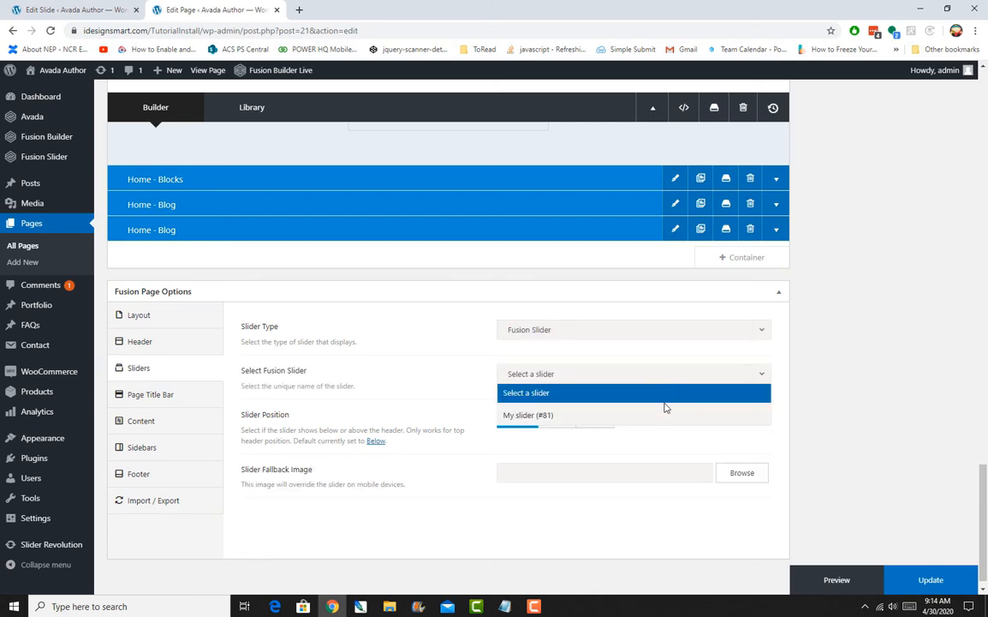
left_click(663, 418)
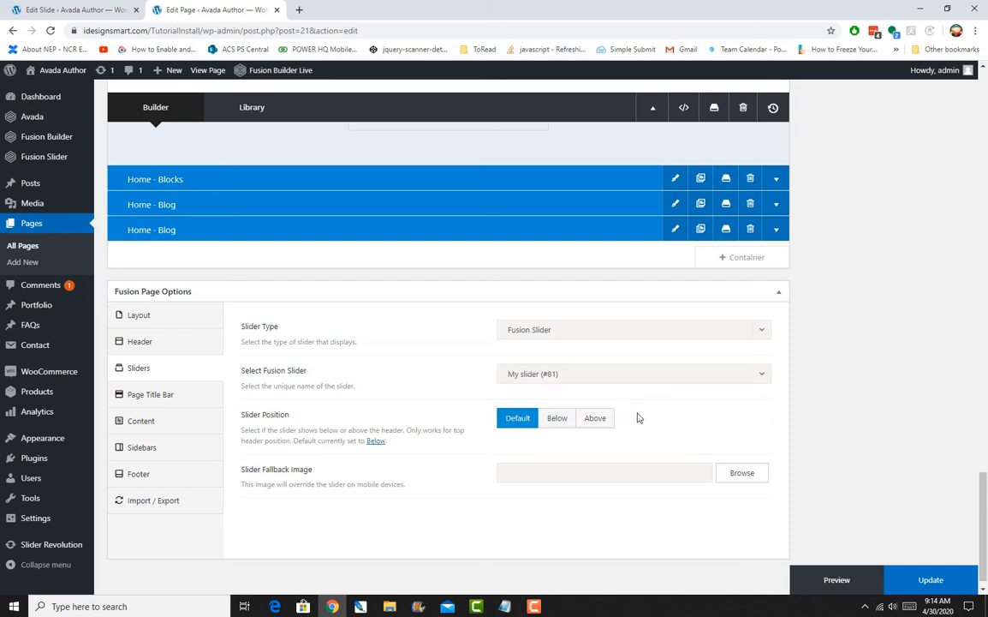
left_click(637, 378)
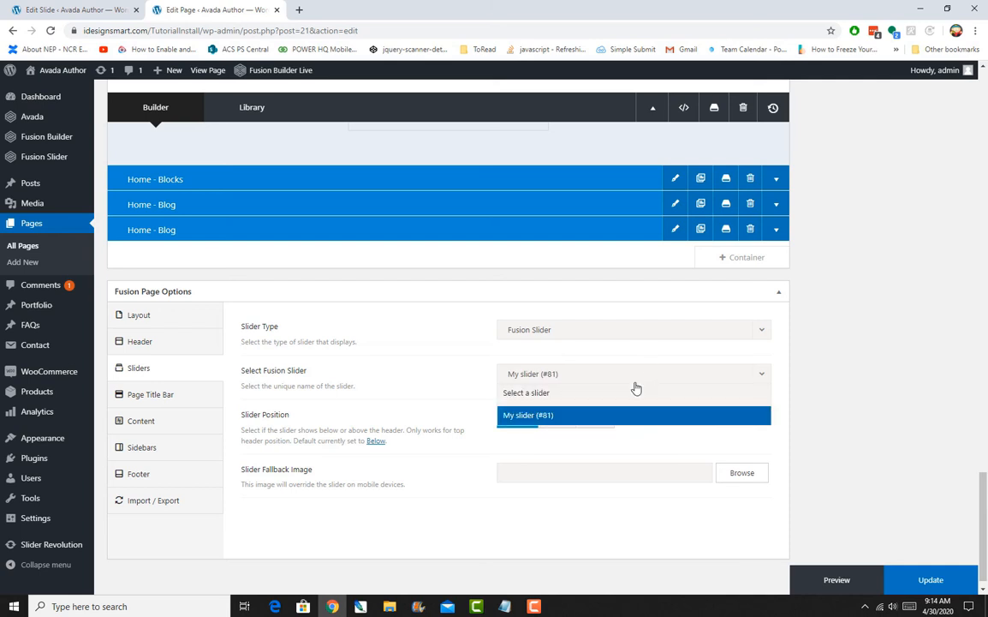
left_click(636, 387)
left_click(634, 387)
left_click(634, 387)
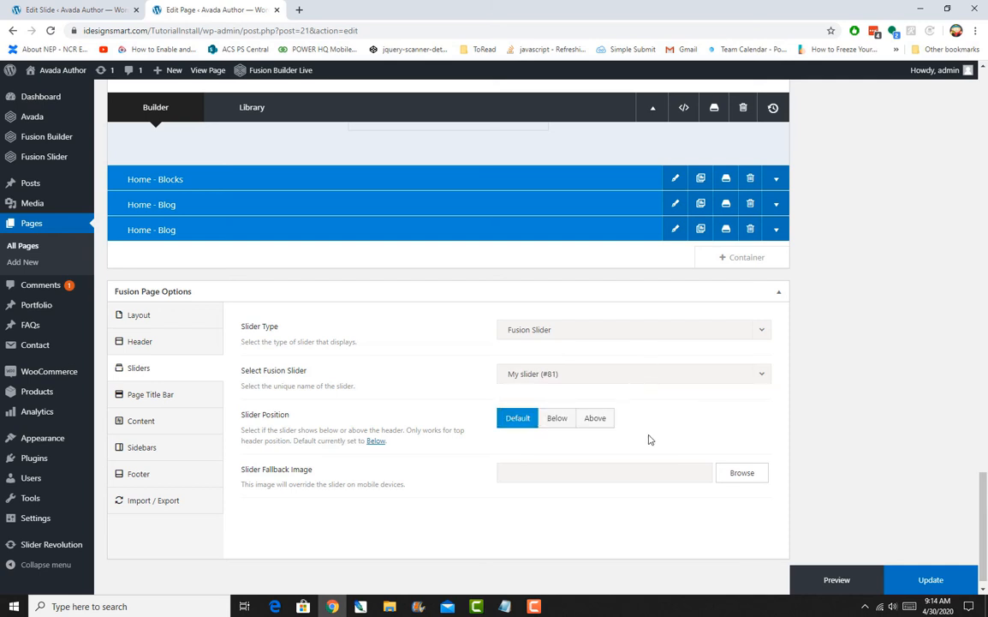
left_click(933, 578)
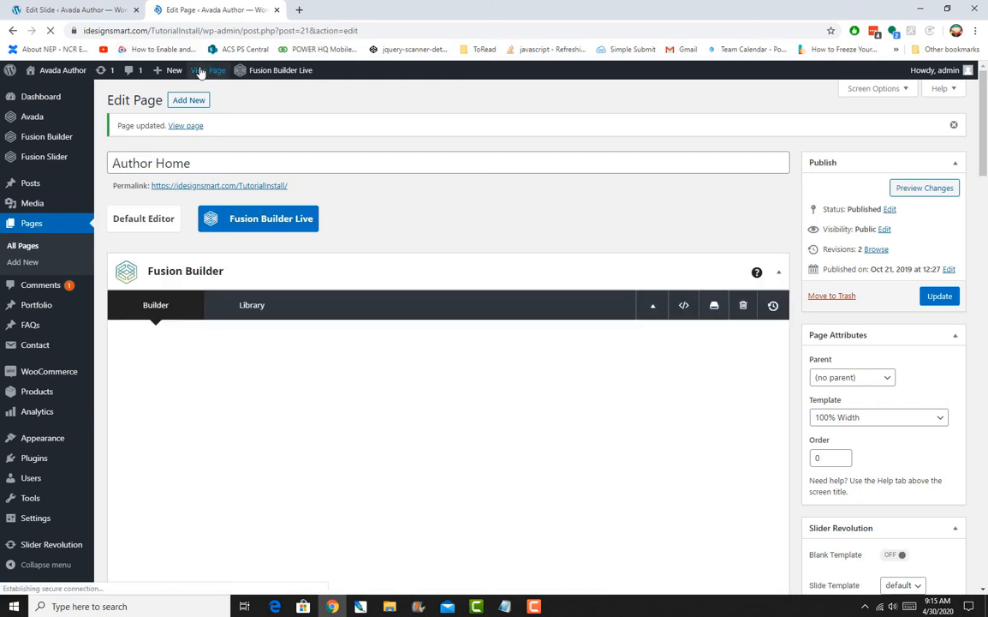
View the updated home page in a new browser tab
right_click(198, 70)
left_click(226, 77)
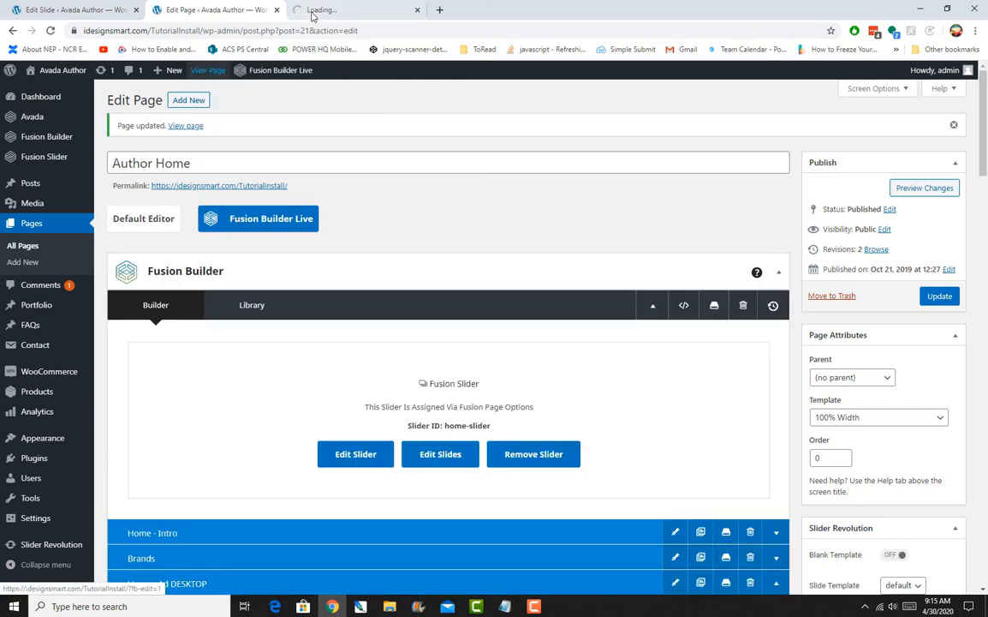
left_click(312, 12)
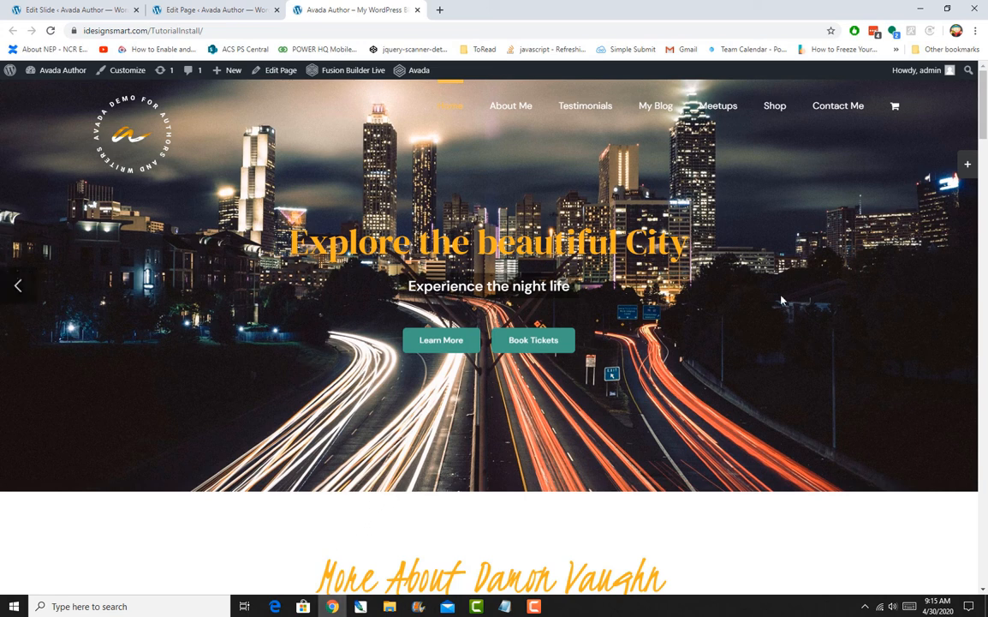
Examine the live home page's pull-out sidebar and how the slider behaves while the page scrolls
left_click(967, 167)
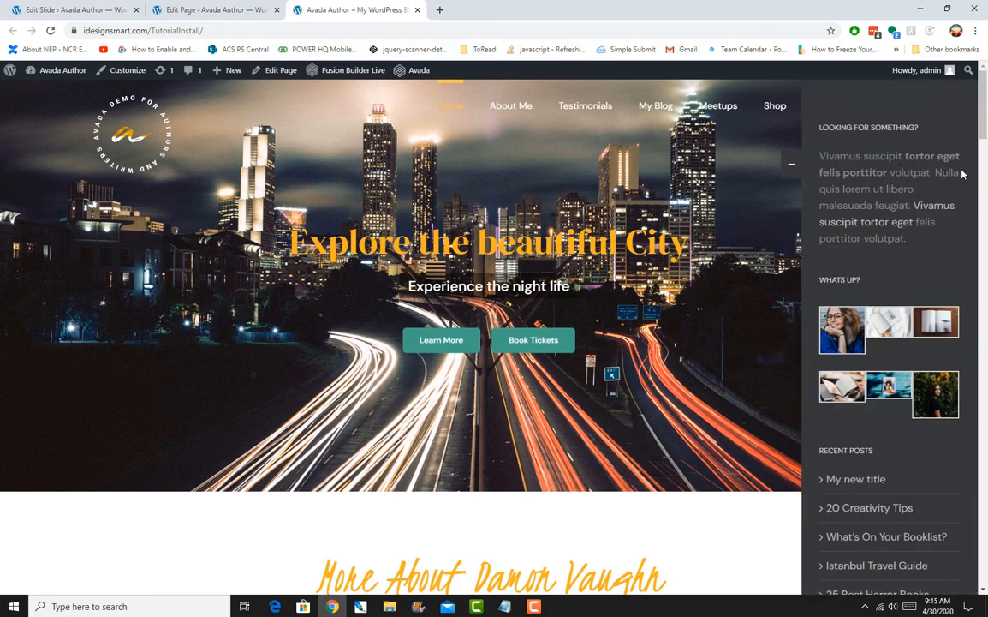
left_click(791, 169)
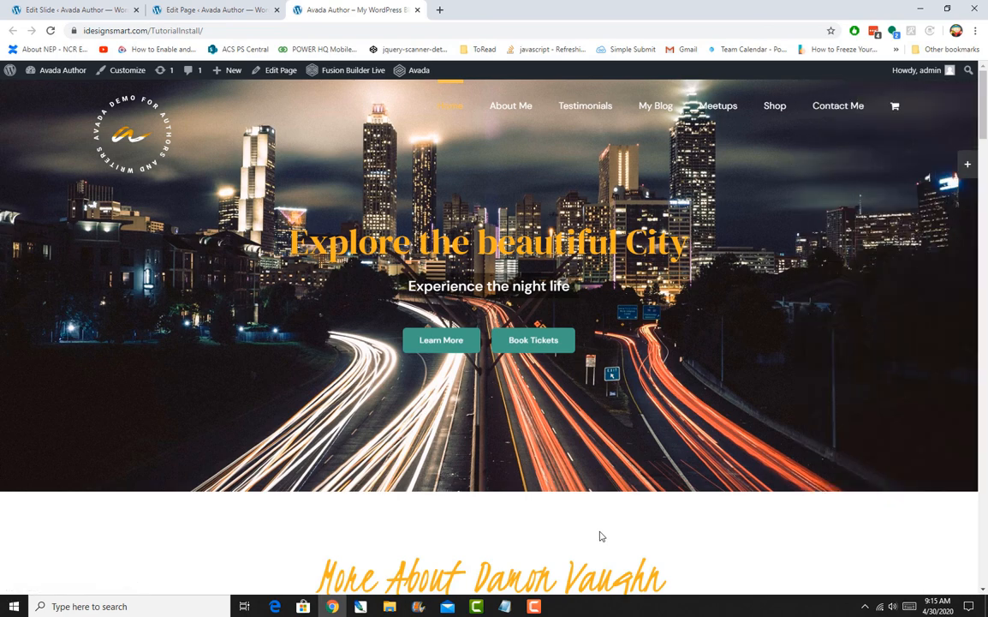
scroll(597, 526, "down", 9)
scroll(595, 512, "up", 10)
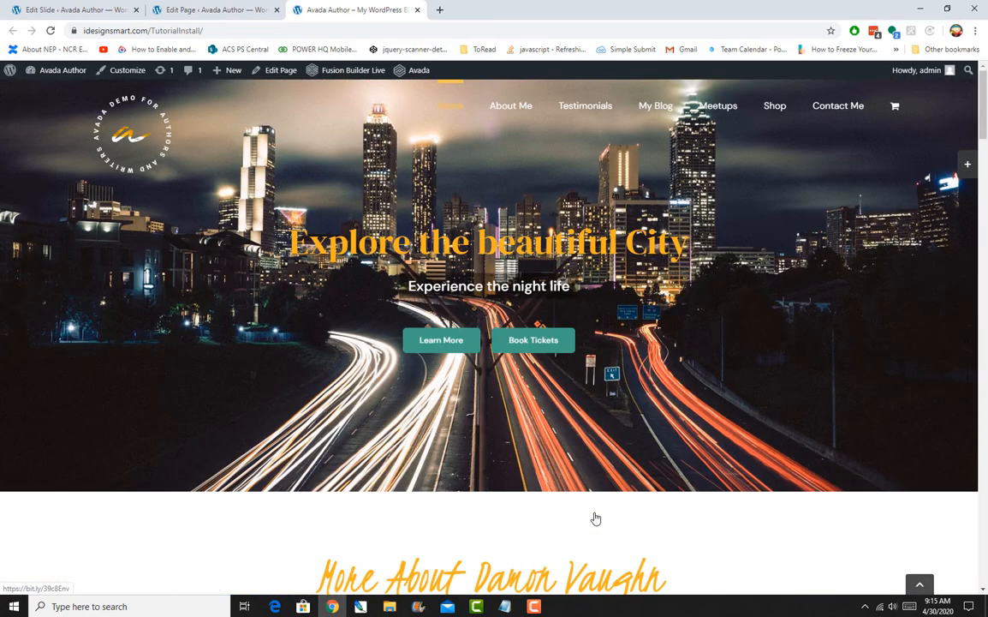
scroll(568, 424, "down", 1)
scroll(568, 424, "up", 1)
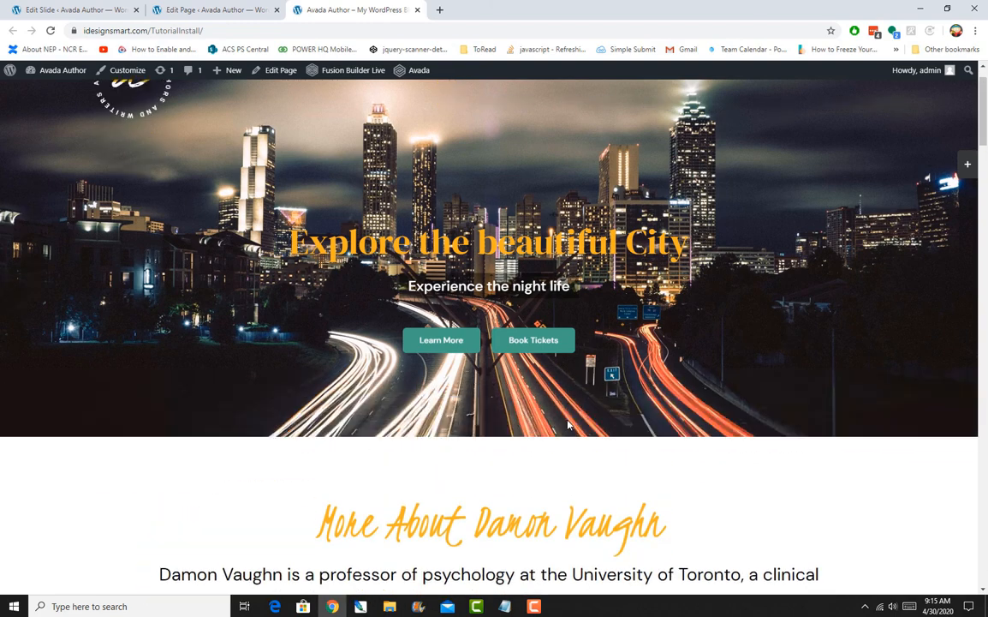
scroll(568, 424, "down", 2)
scroll(568, 424, "up", 2)
scroll(569, 422, "down", 2)
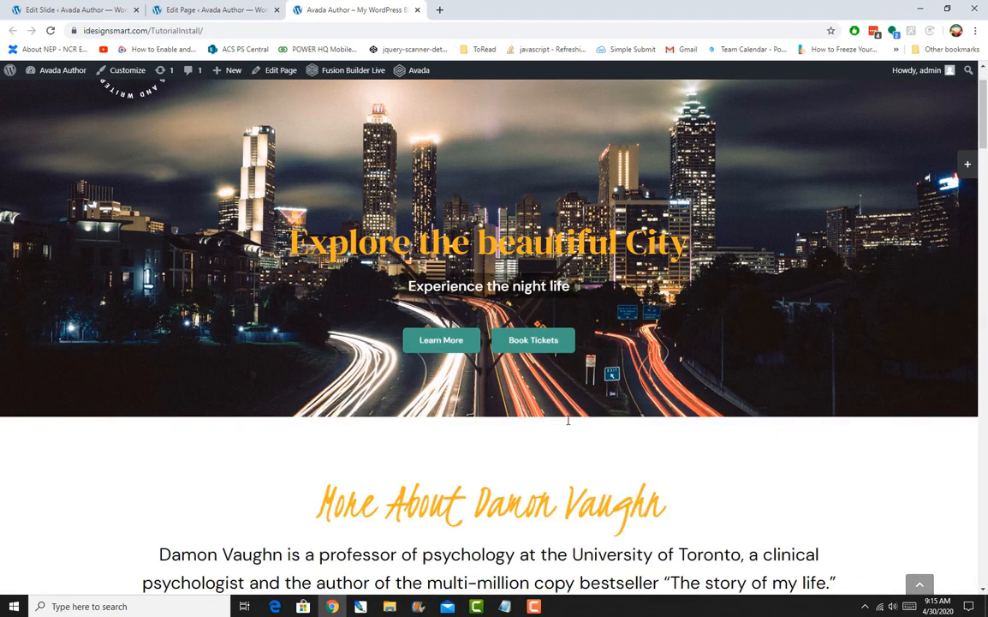
scroll(569, 421, "up", 2)
scroll(569, 425, "down", 4)
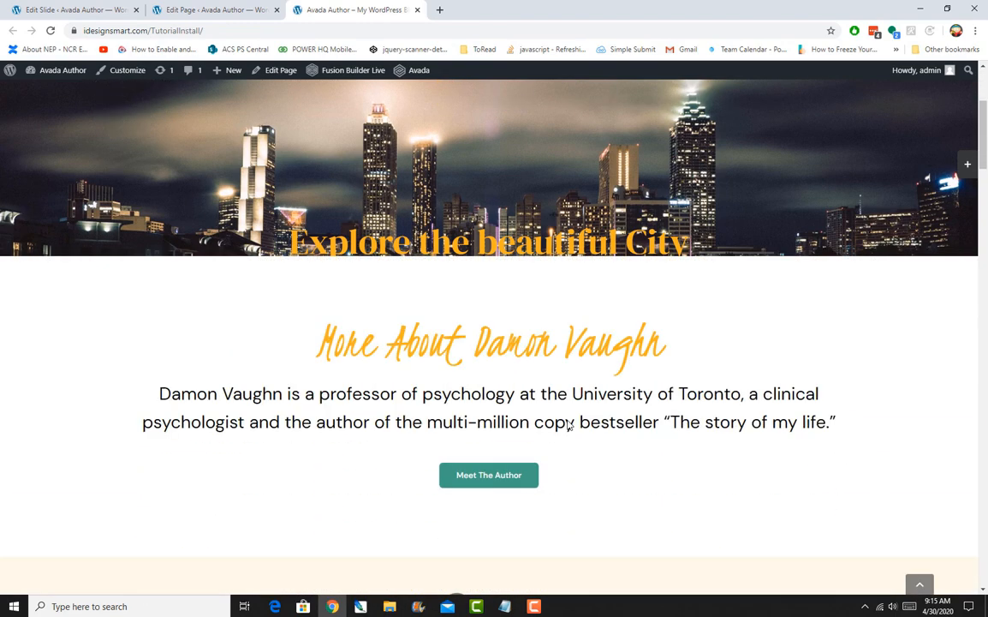
scroll(569, 425, "up", 2)
scroll(568, 425, "up", 3)
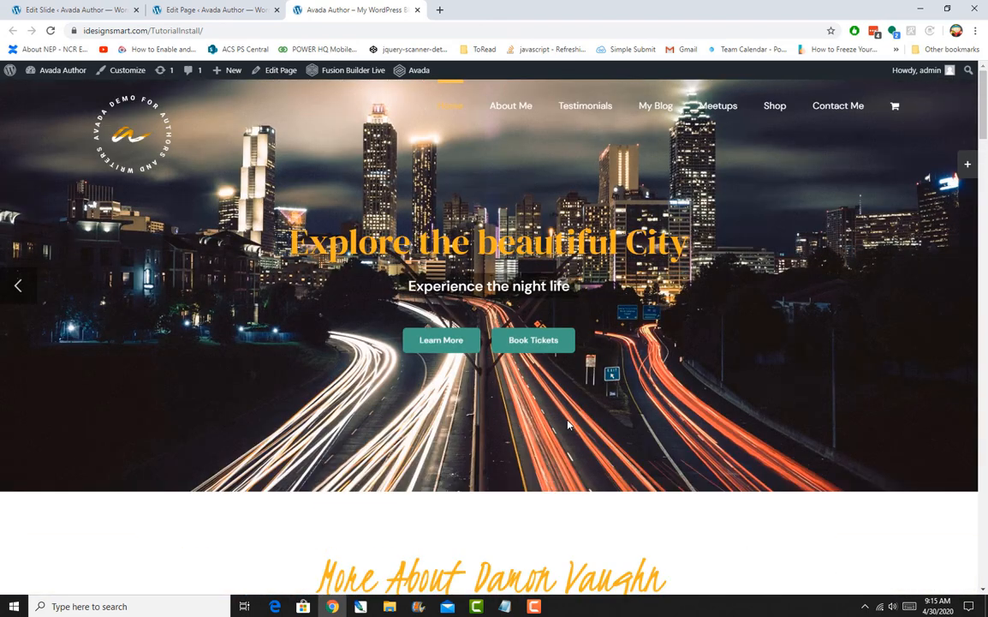
Open My slider from the list of Fusion sliders and set its slide order to Ascending
left_click(89, 14)
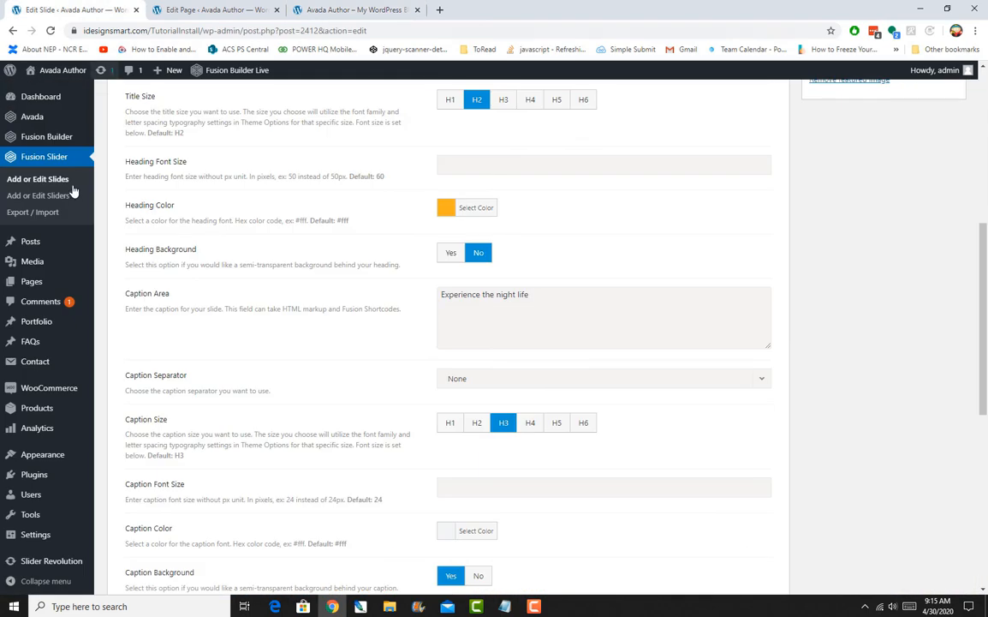
left_click(57, 200)
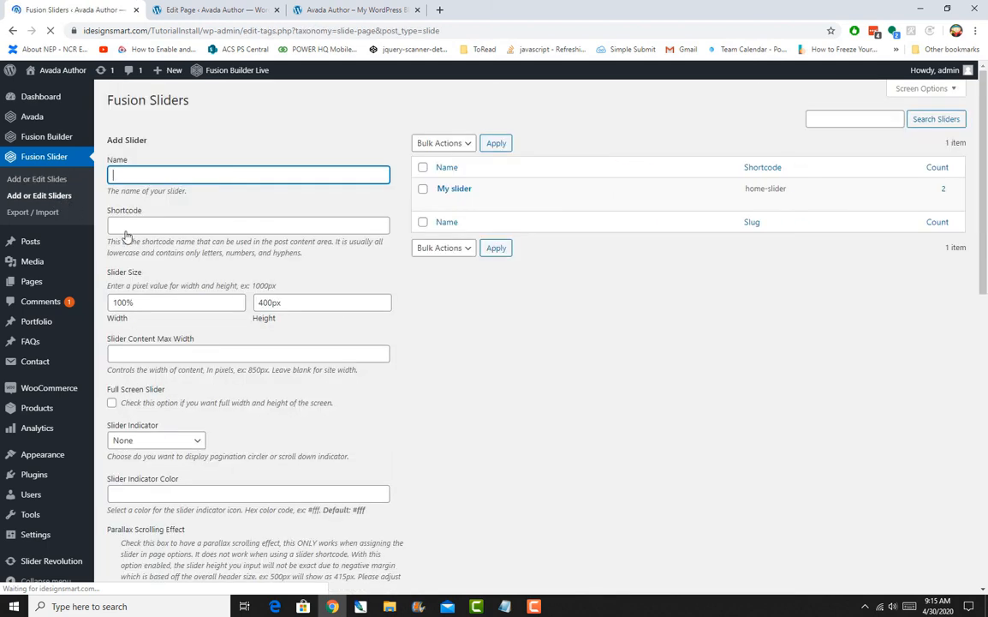
left_click(455, 189)
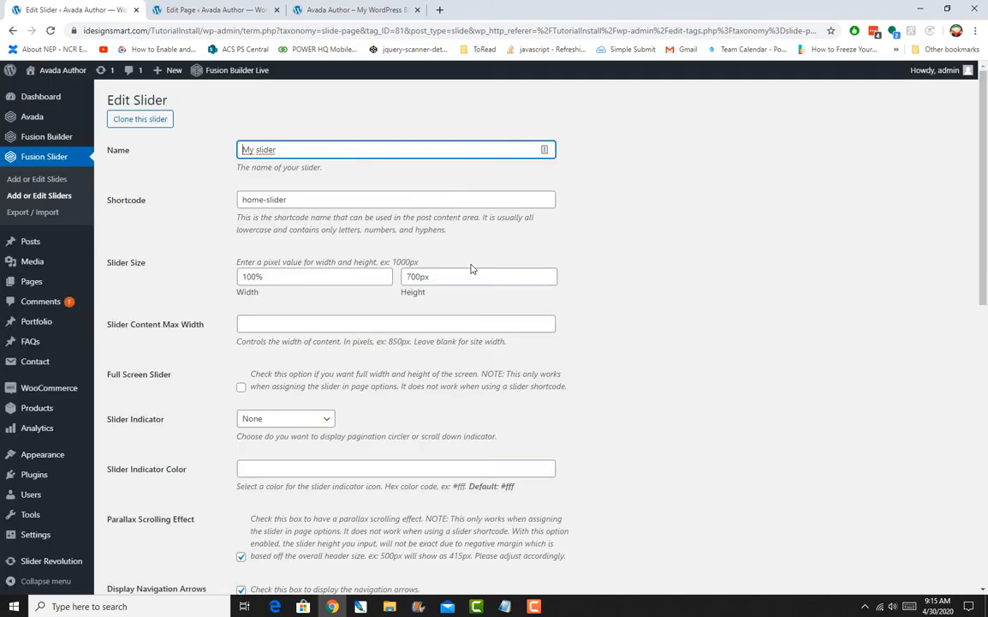
scroll(471, 266, "down", 2)
scroll(470, 265, "down", 1)
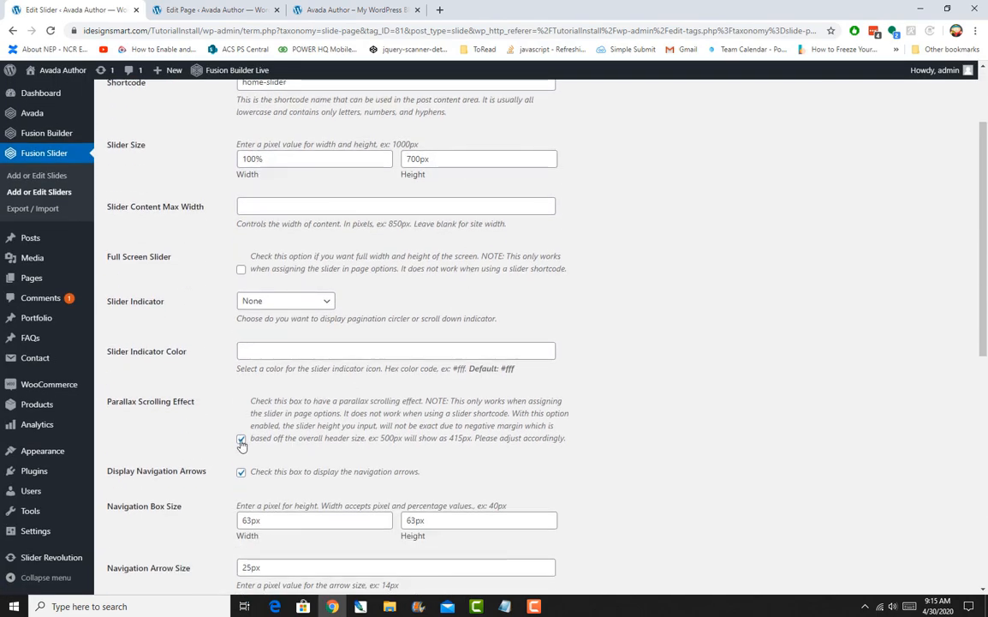
scroll(241, 442, "down", 5)
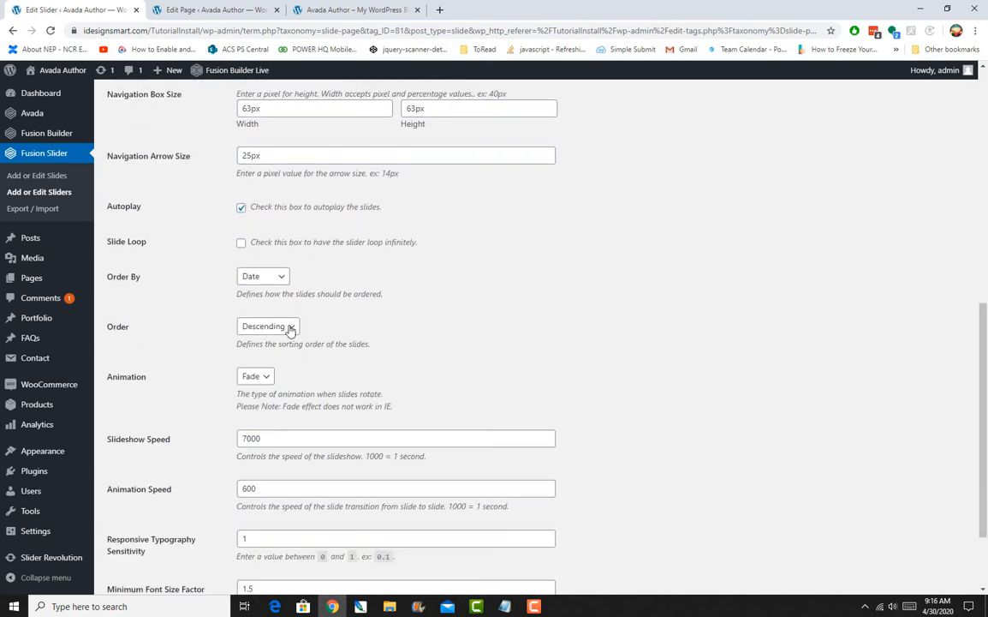
left_click(289, 329)
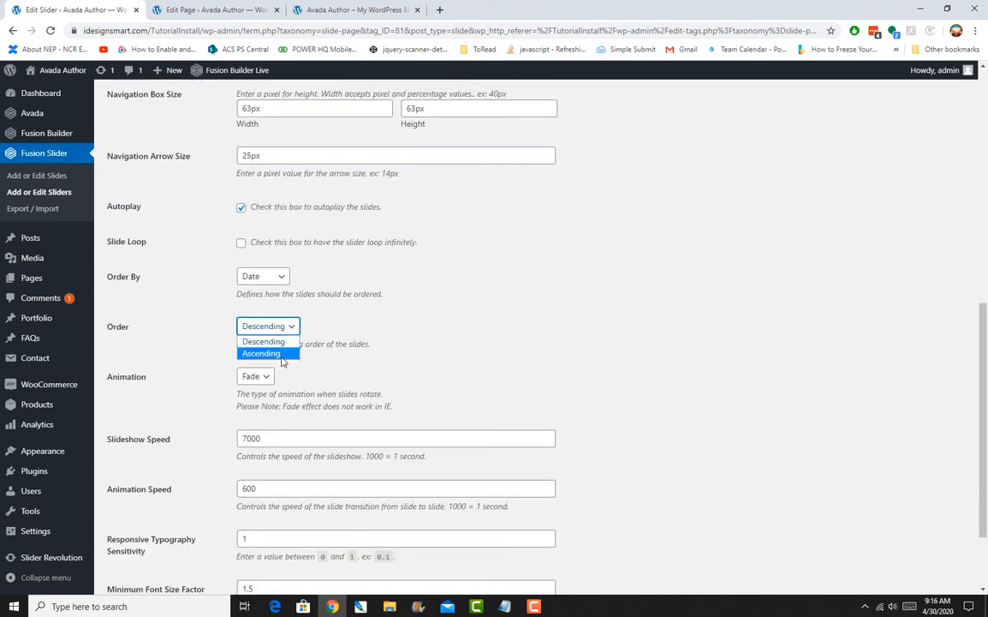
left_click(281, 356)
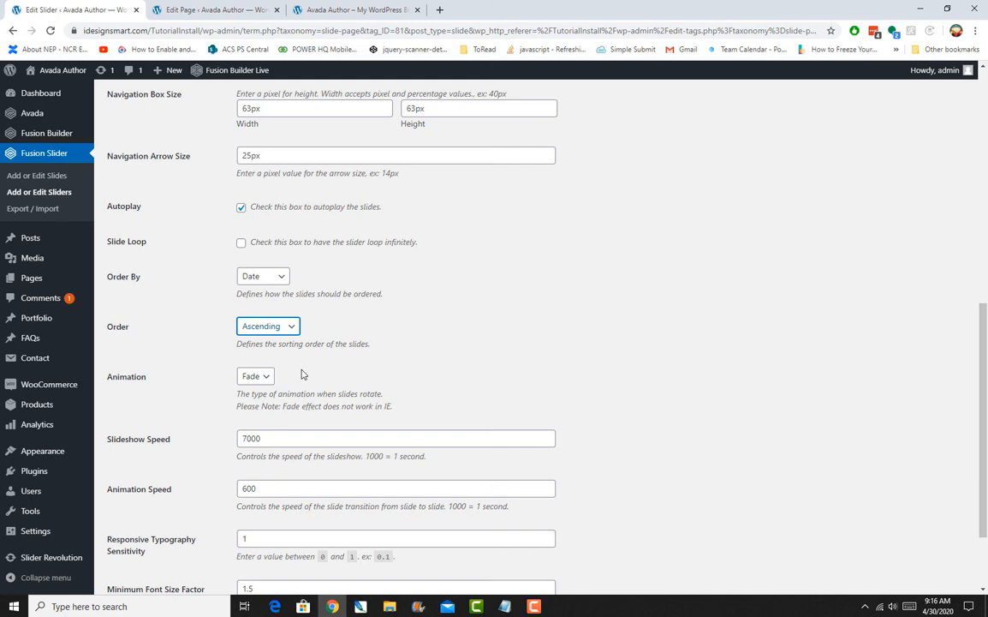
Review the slideshow speed and remaining settings of My slider, and save the slider
scroll(305, 374, "down", 1)
scroll(306, 375, "down", 1)
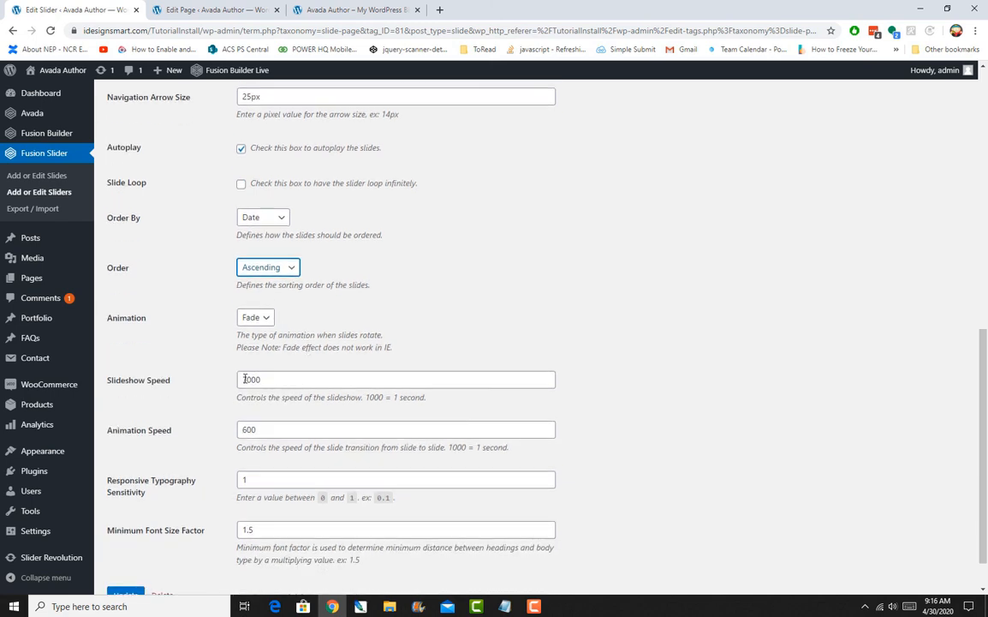
left_click(245, 378)
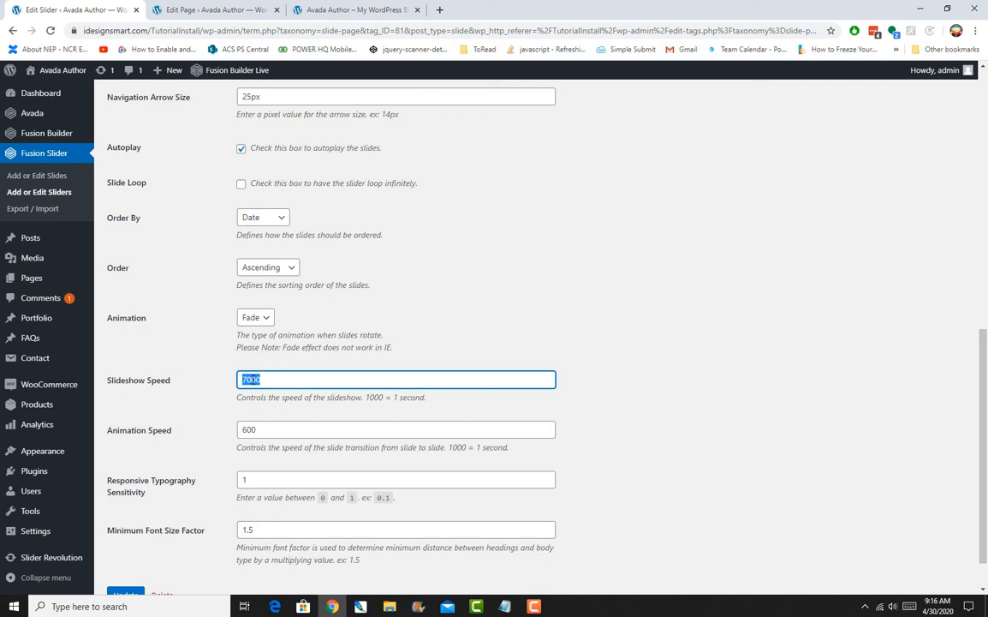
scroll(263, 430, "down", 1)
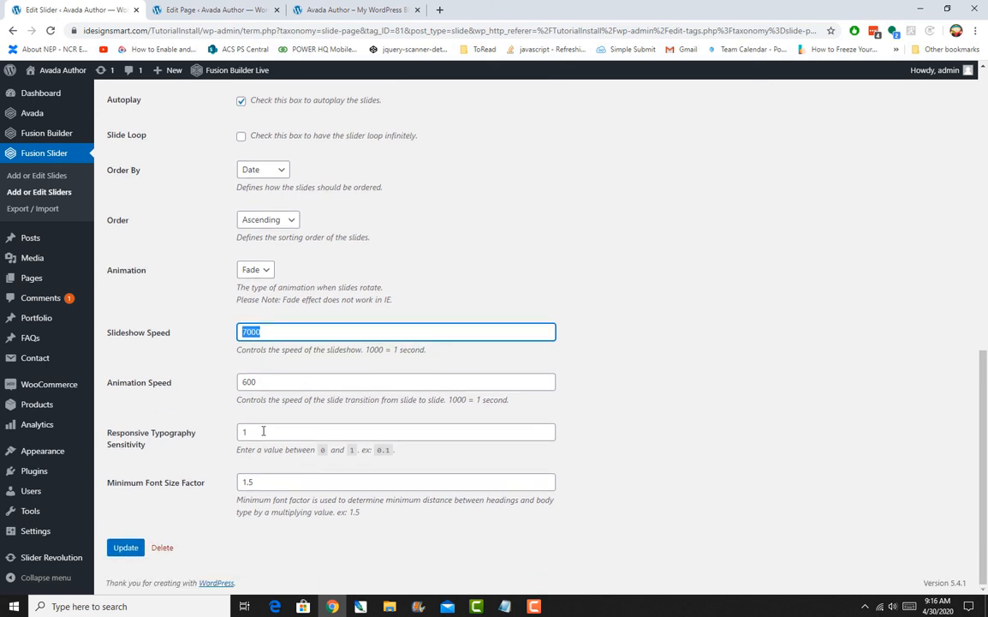
left_click(126, 550)
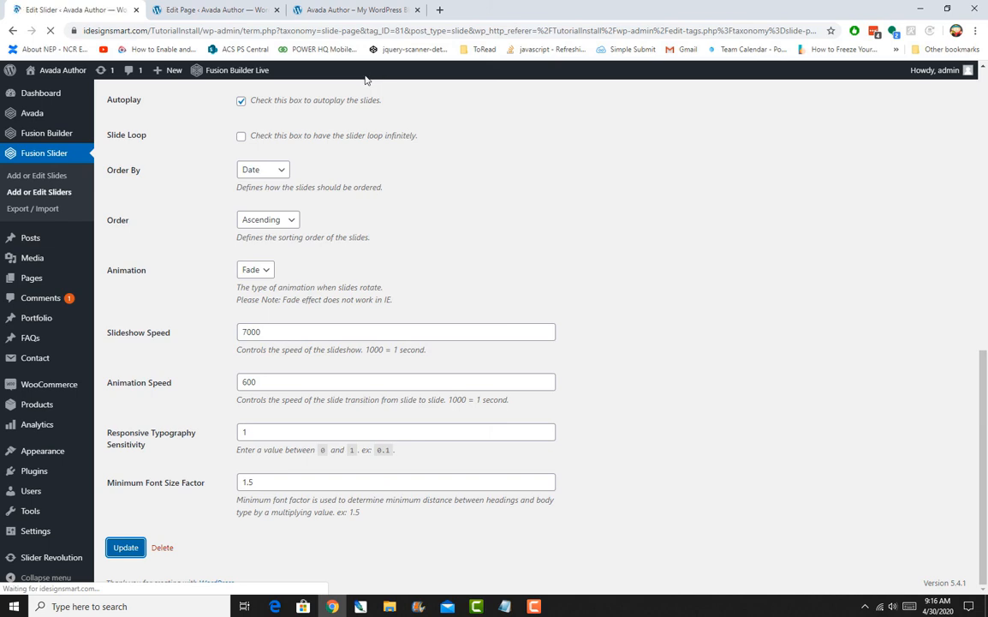
Reload the live home page and advance the slider to the second slide
left_click(350, 11)
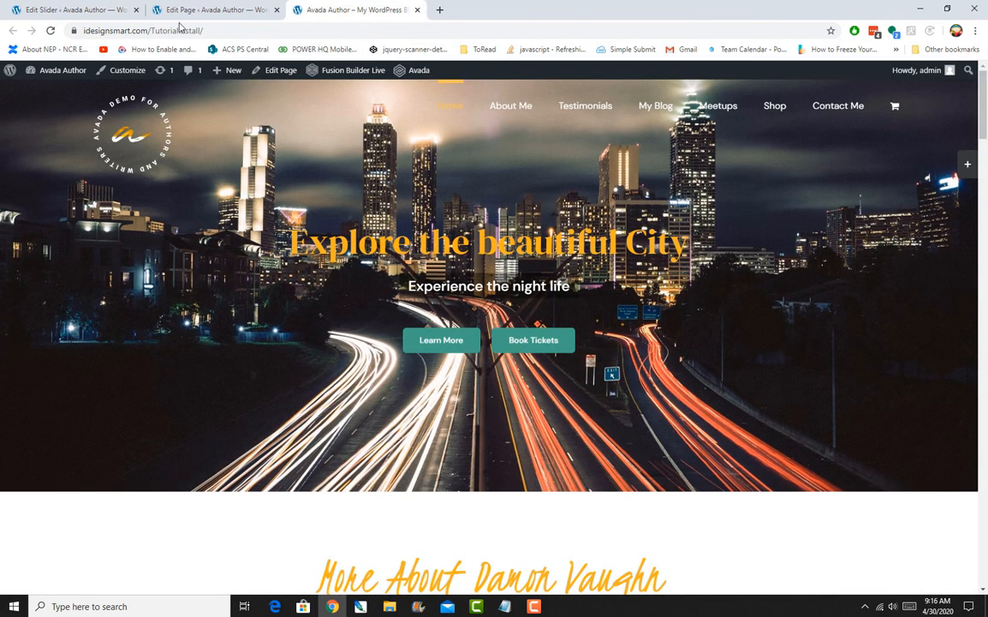
left_click(52, 31)
left_click(959, 294)
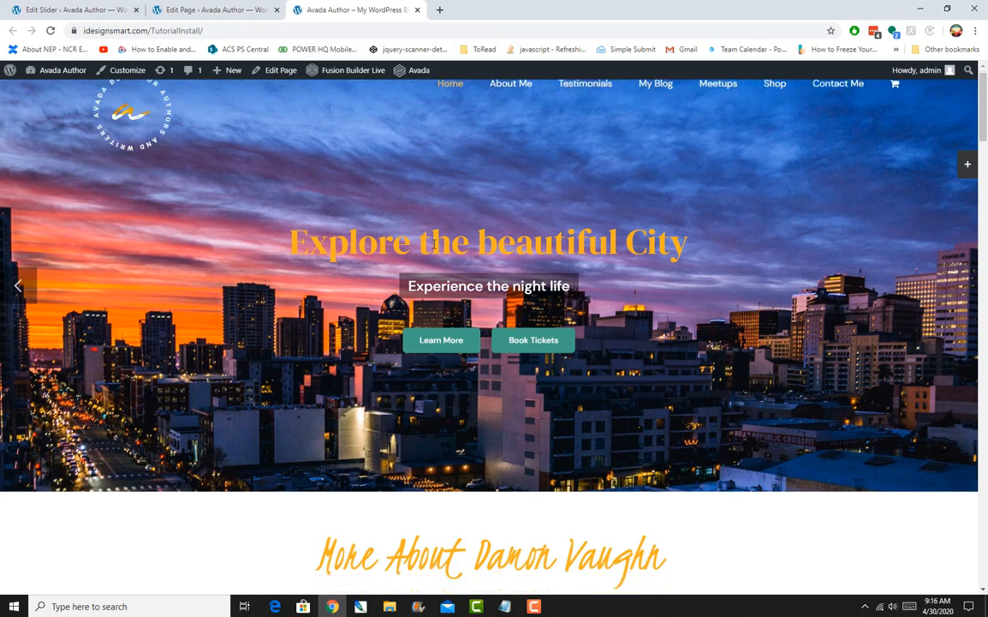
Examine the slider's parallax effect with the second slide showing and look over the home page's lower sections
scroll(436, 241, "down", 1)
scroll(436, 243, "up", 1)
scroll(435, 245, "down", 3)
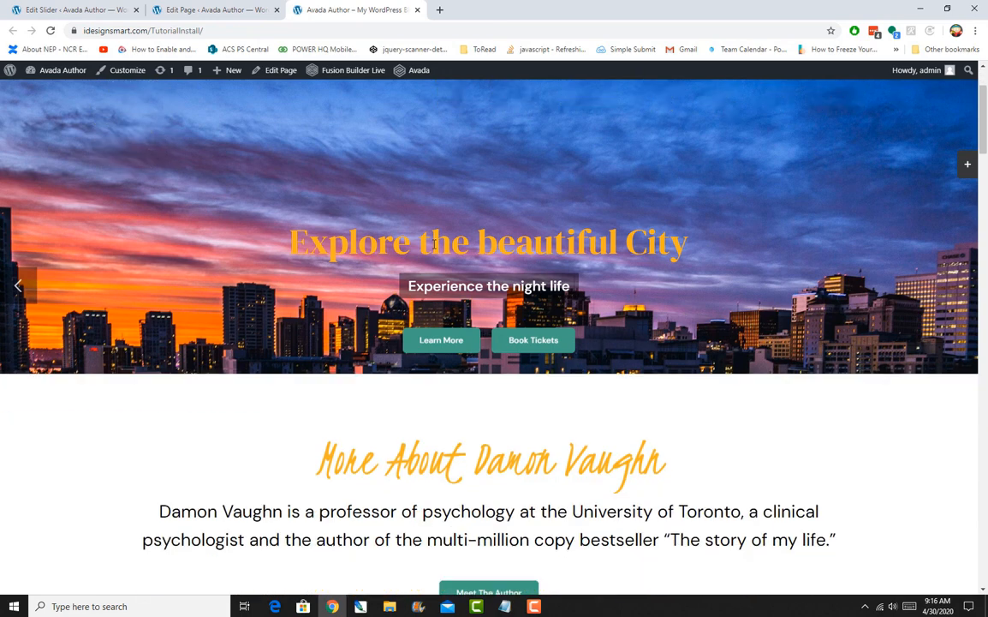
scroll(434, 244, "up", 2)
scroll(435, 244, "up", 1)
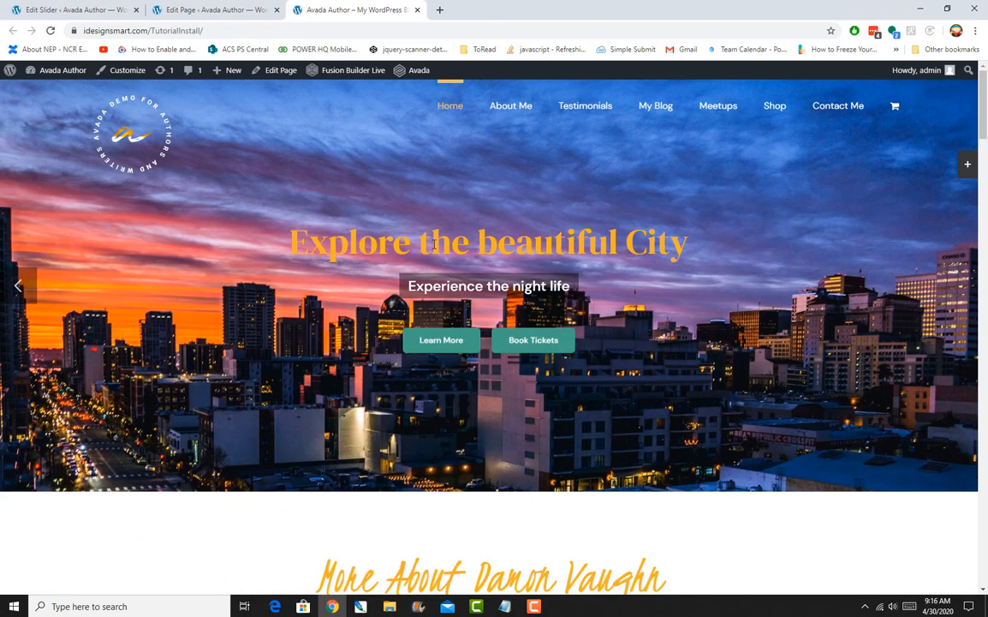
scroll(435, 244, "down", 5)
scroll(434, 247, "down", 3)
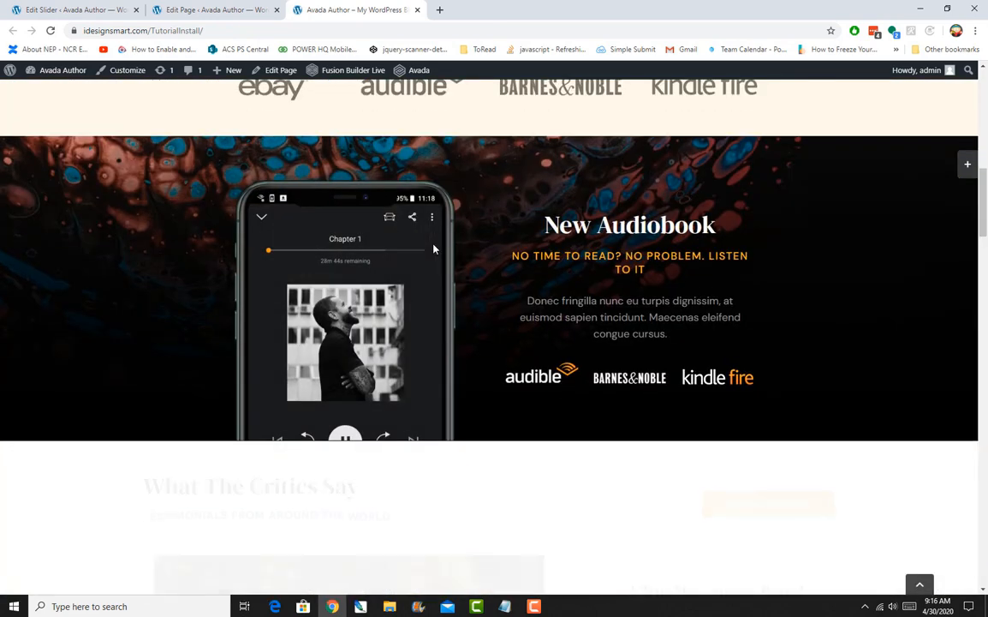
scroll(433, 249, "down", 3)
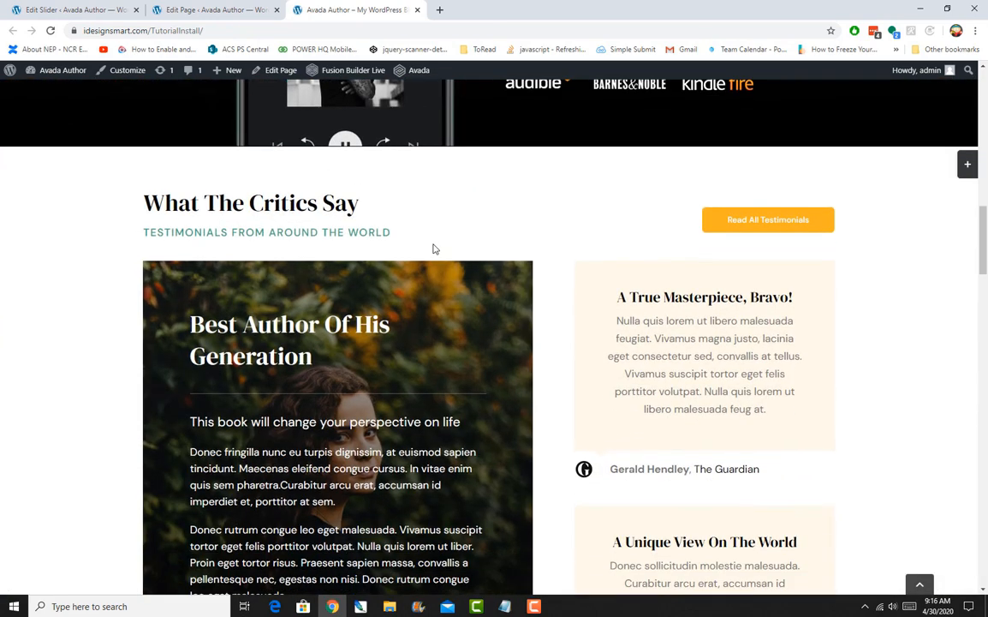
scroll(435, 249, "up", 10)
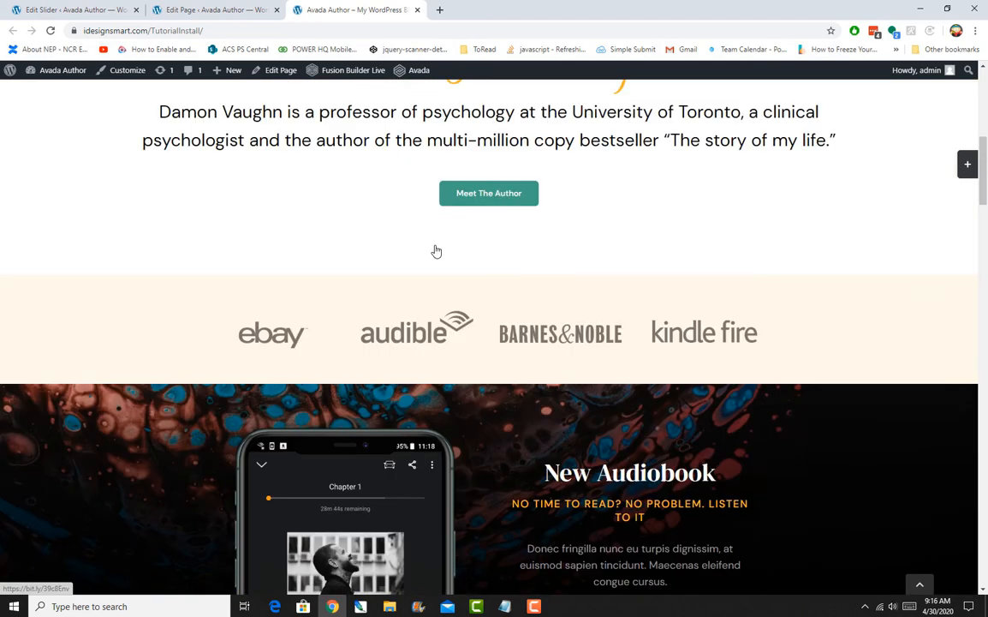
scroll(435, 246, "up", 2)
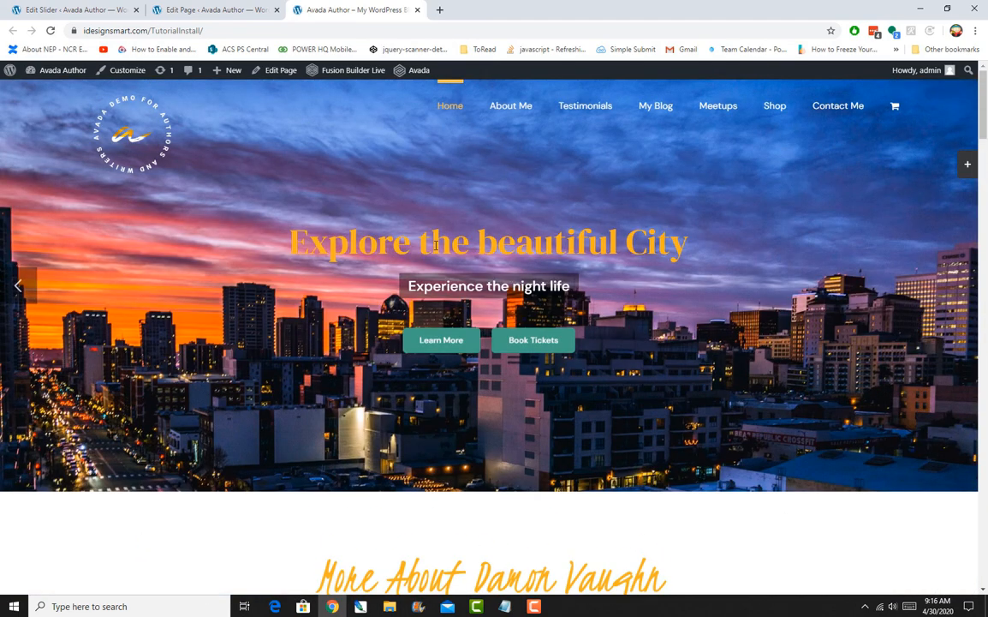